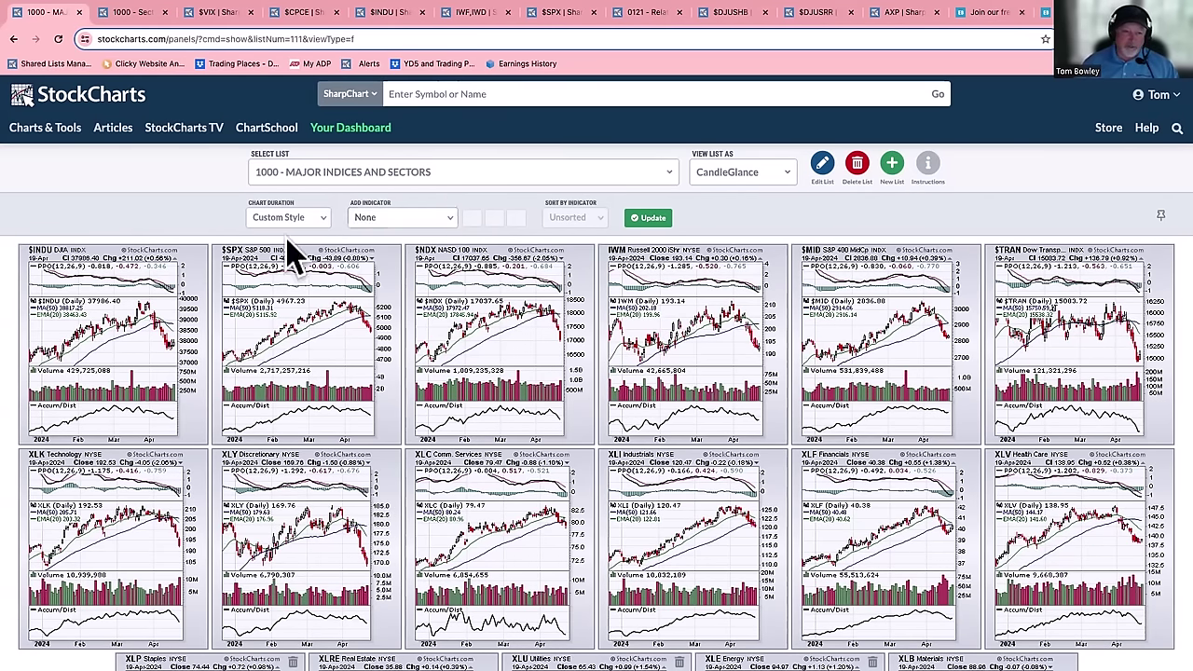
- Scroll through the current StockCharts page to review its contents
scroll(288, 258, "down", 1)
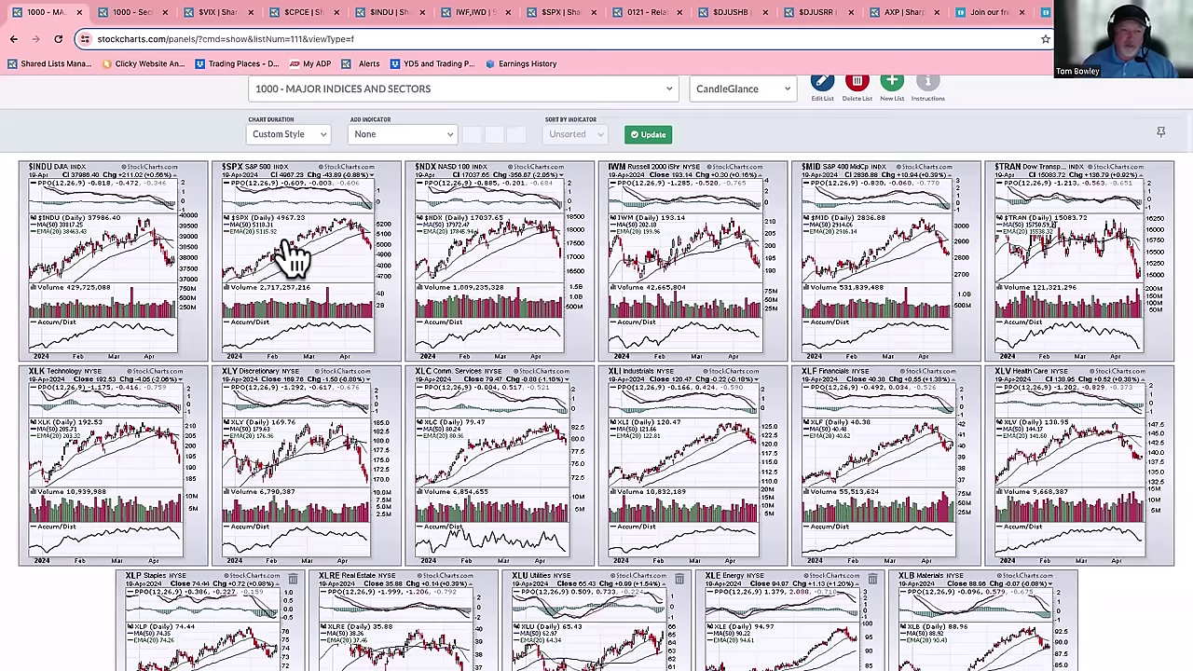
scroll(769, 215, "down", 1)
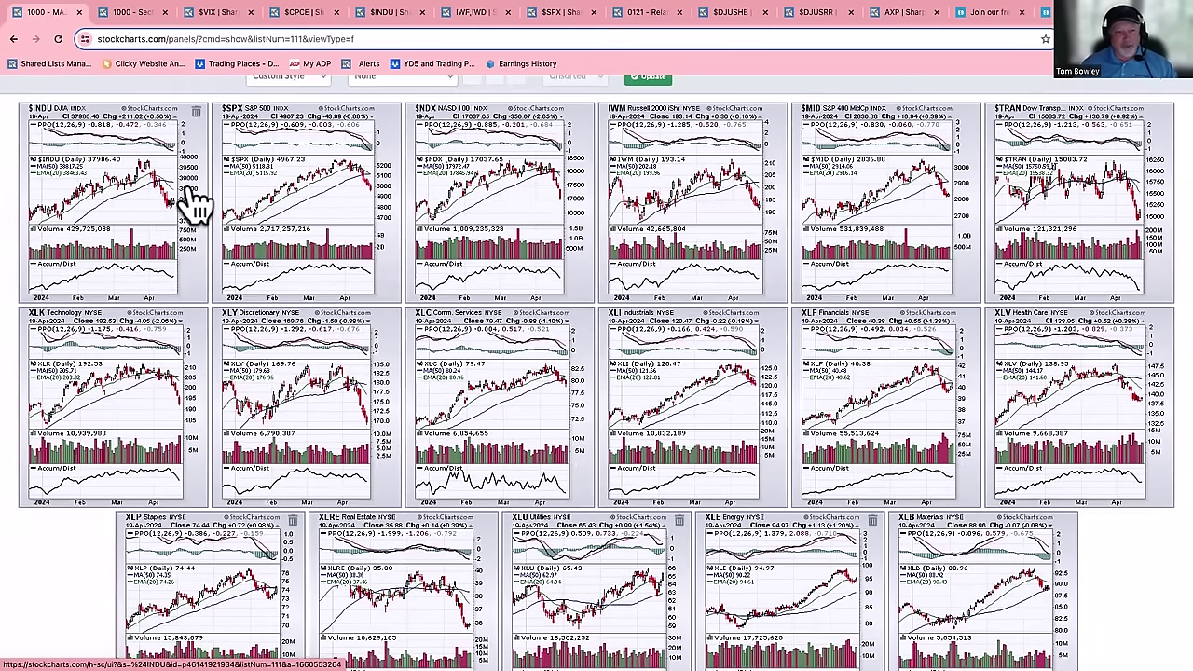
scroll(191, 201, "up", 1)
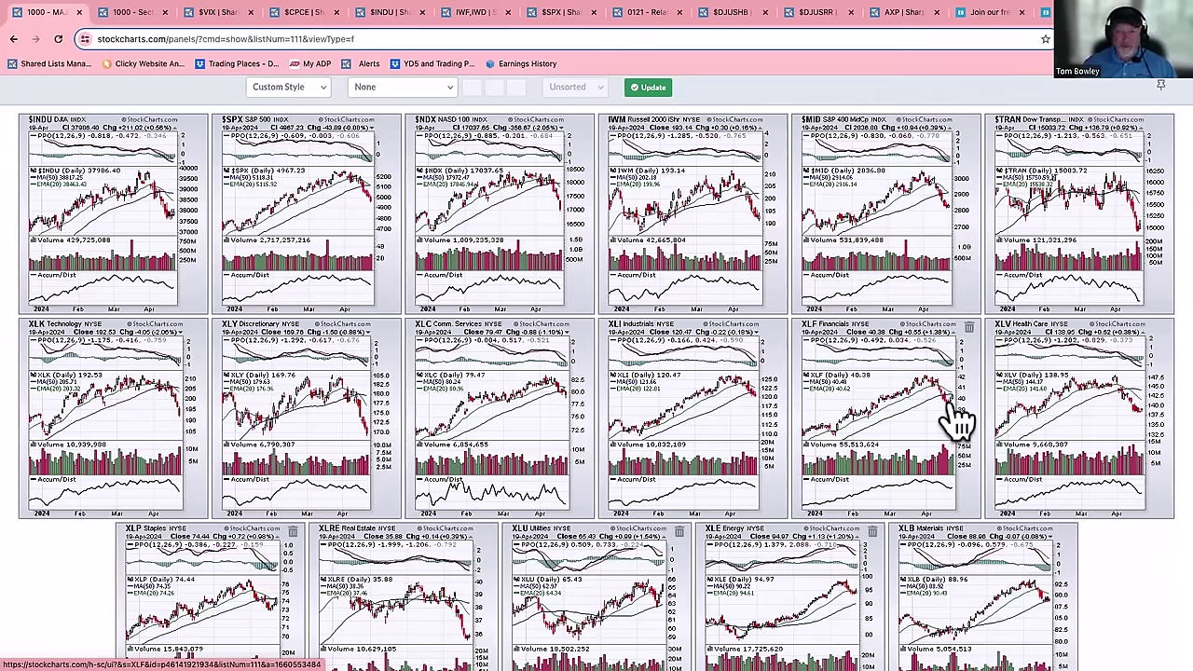
scroll(1124, 412, "down", 1)
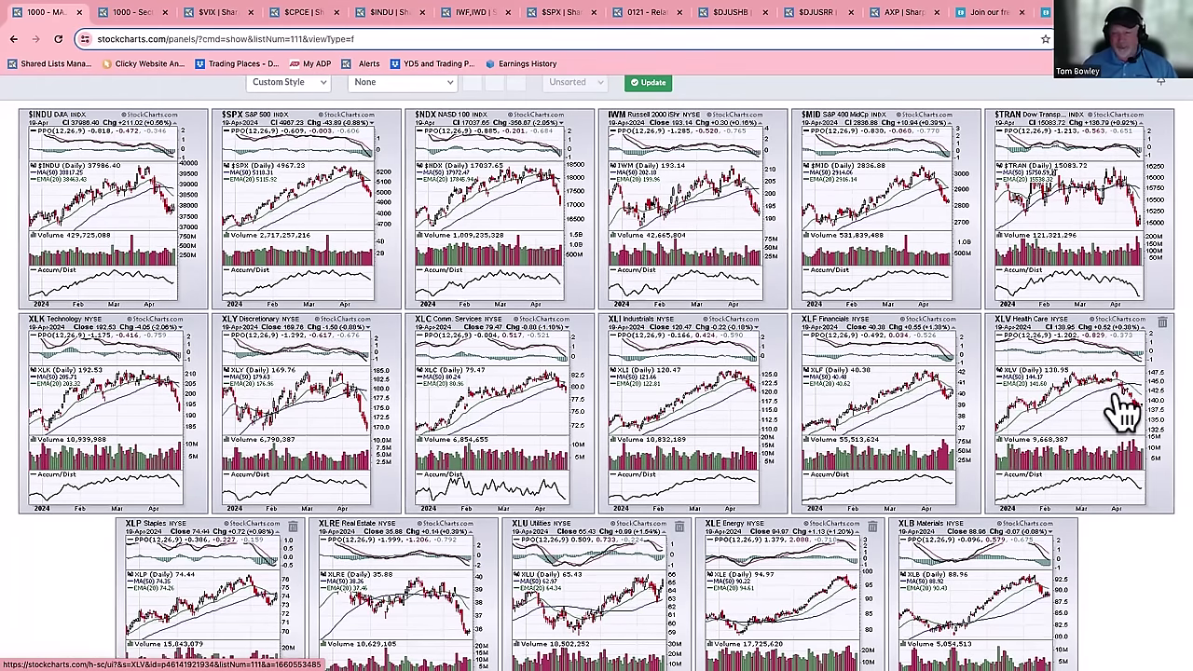
scroll(1124, 412, "down", 2)
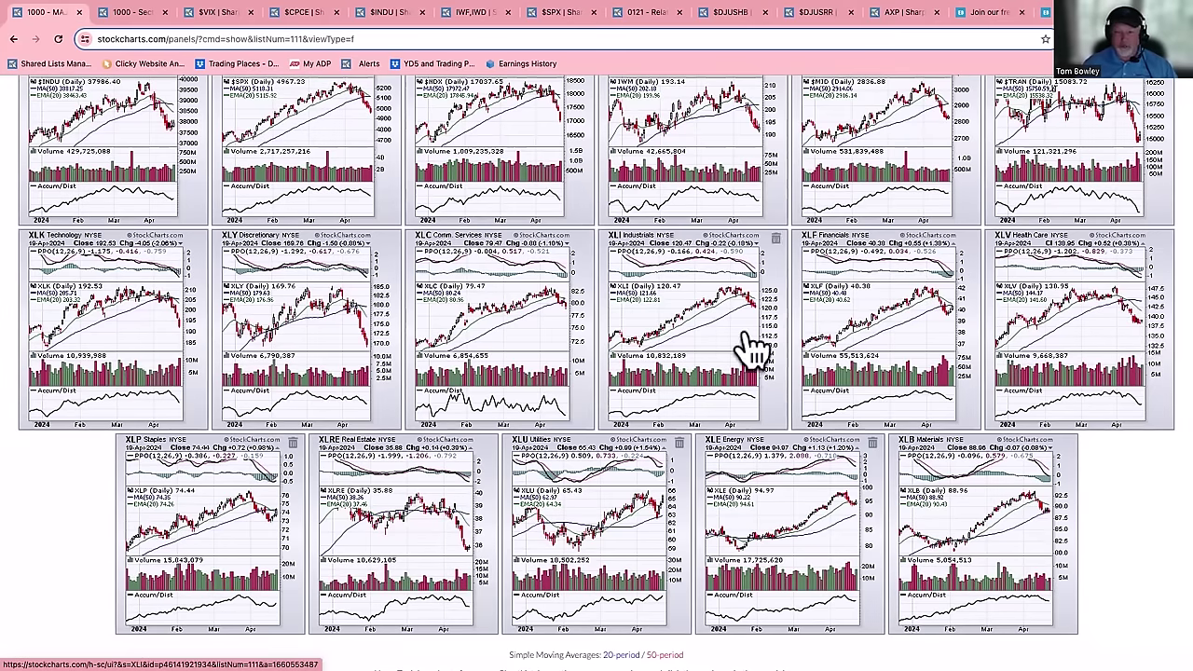
scroll(751, 347, "down", 2)
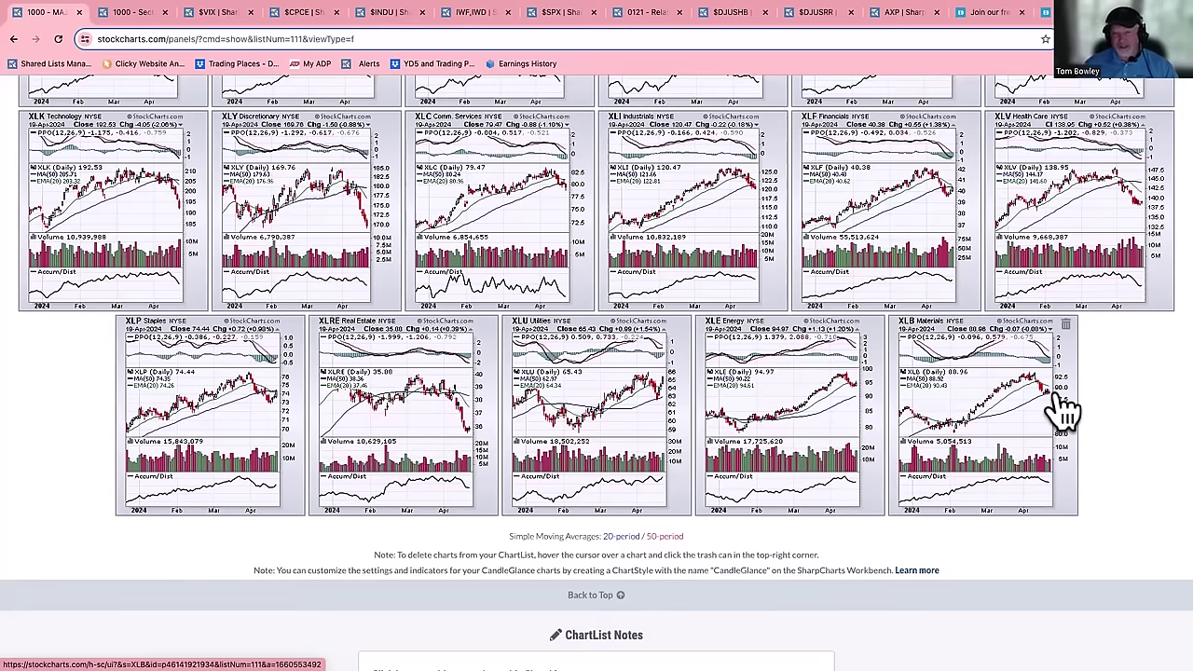
scroll(1062, 410, "up", 3)
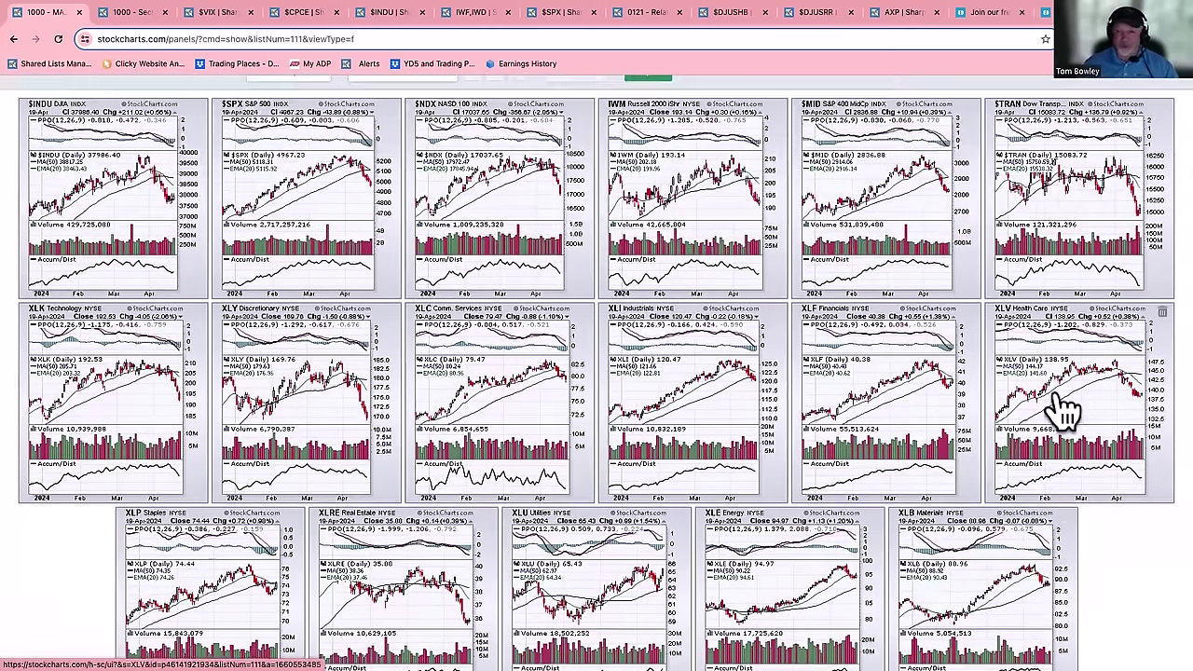
scroll(703, 340, "up", 2)
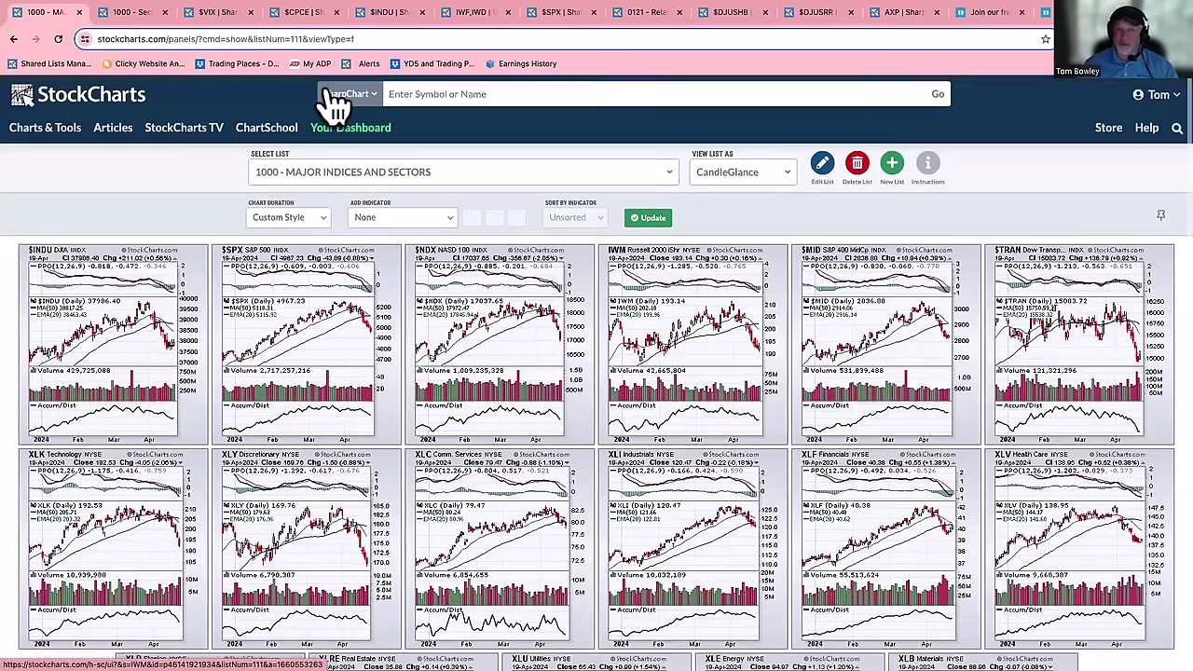
- Look over the 1000 - Sectors Summary page, then bring up the daily $VIX chart
left_click(144, 15)
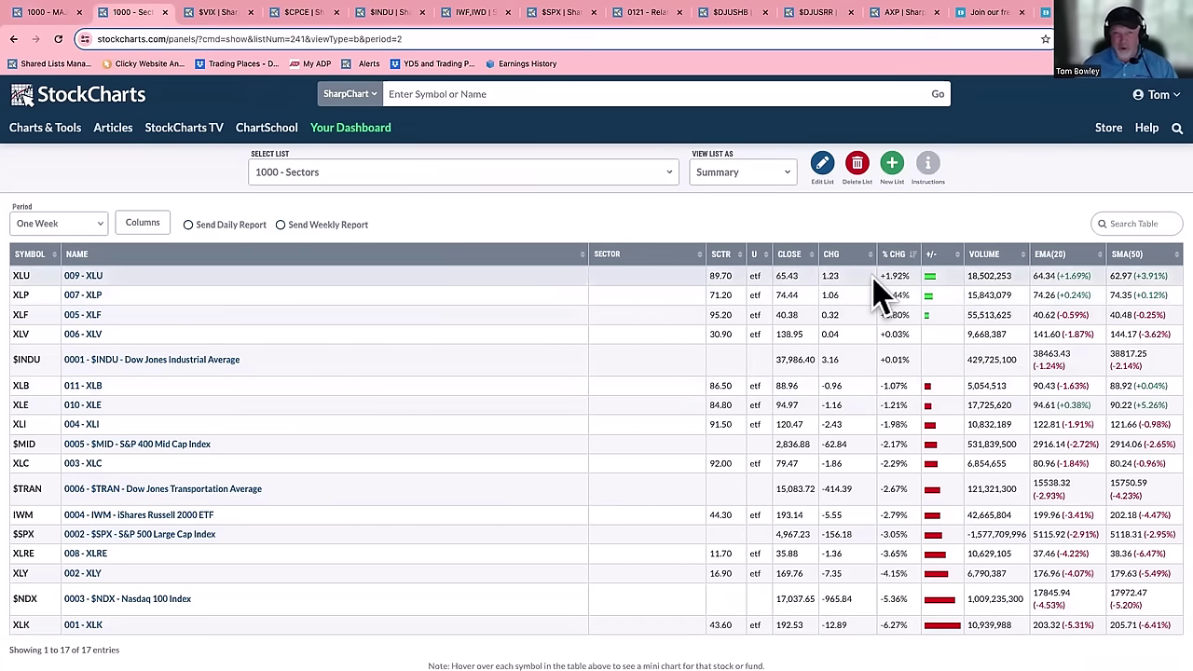
scroll(496, 330, "down", 1)
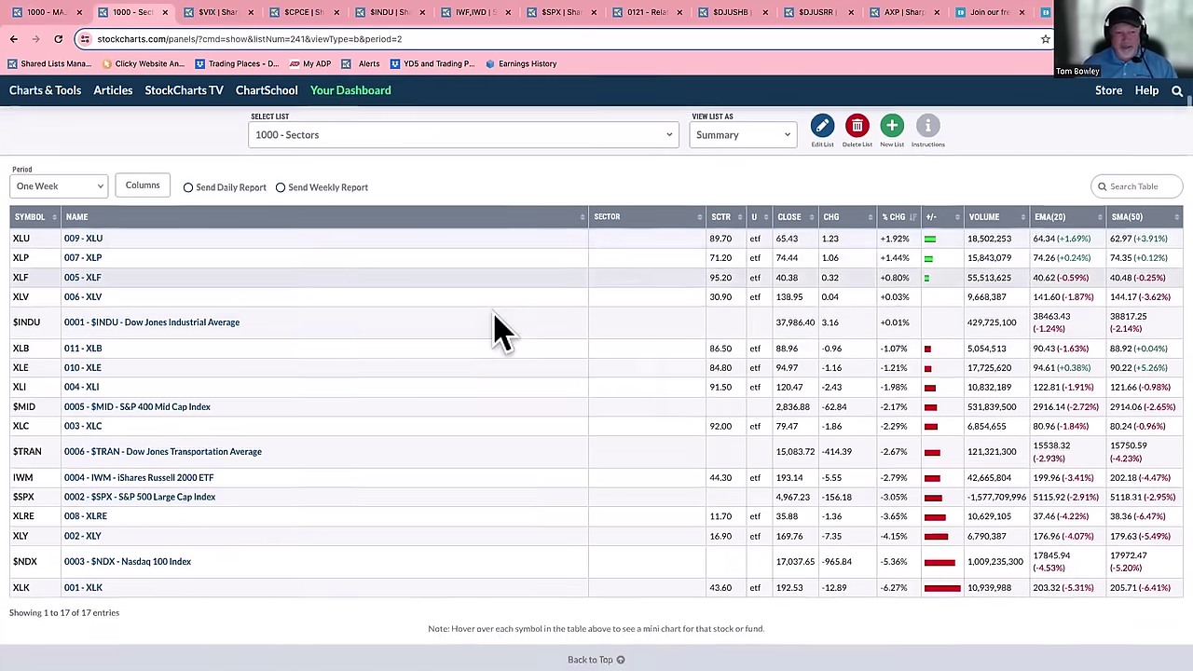
scroll(494, 332, "down", 3)
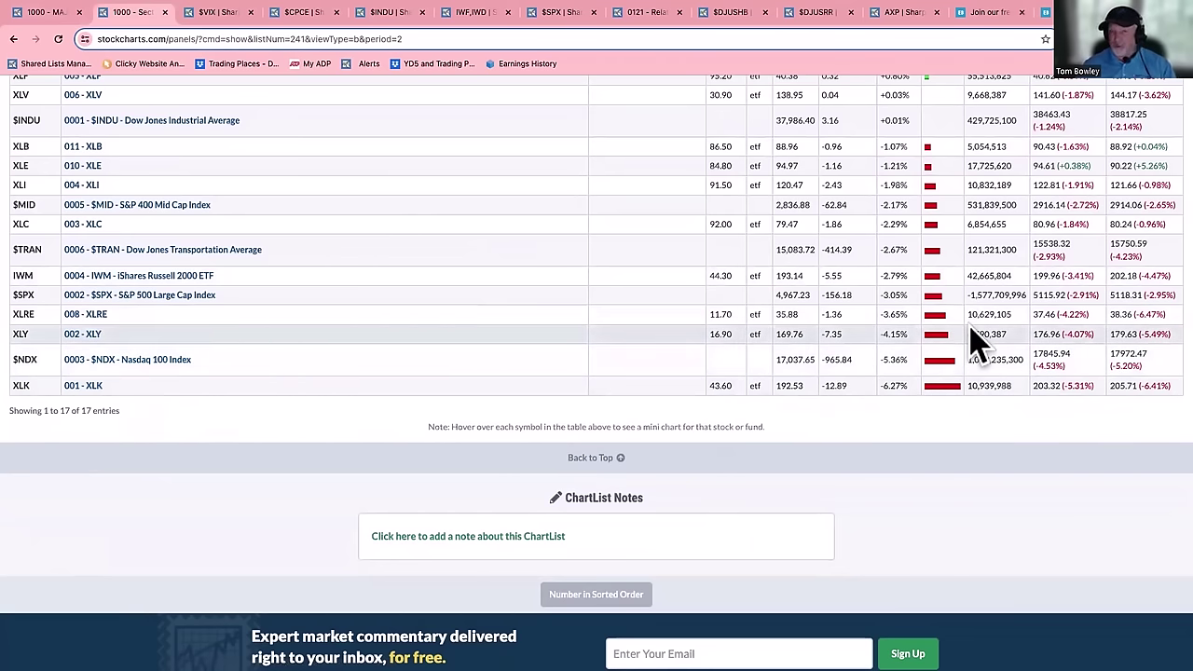
scroll(973, 340, "up", 5)
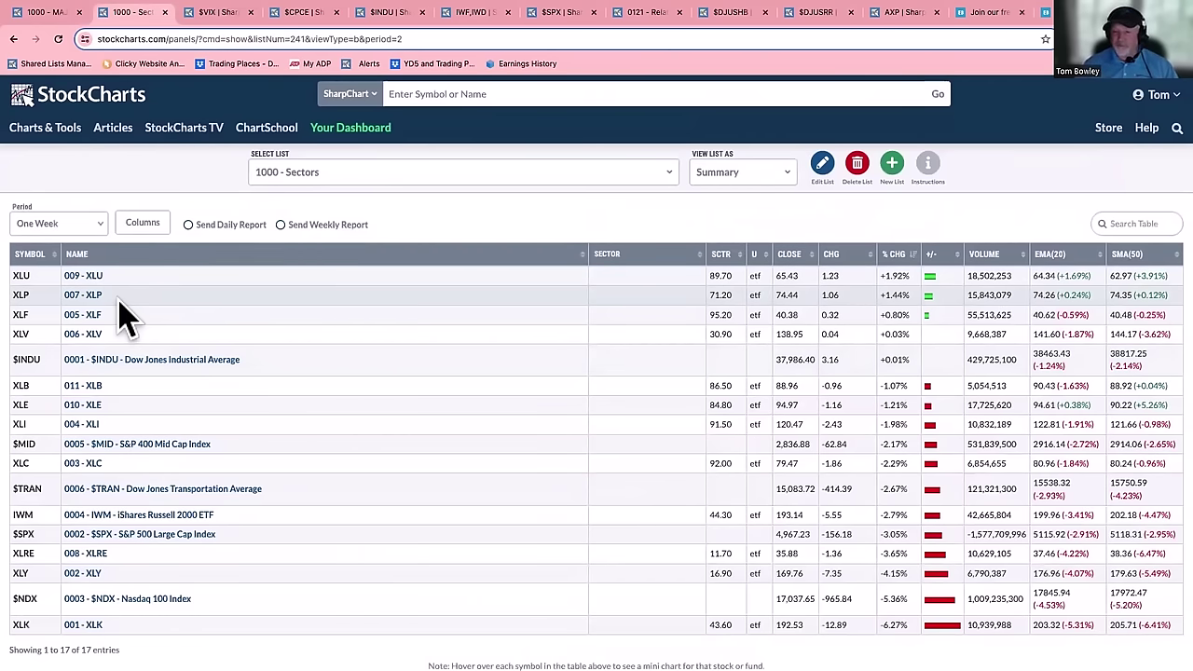
scroll(171, 380, "down", 3)
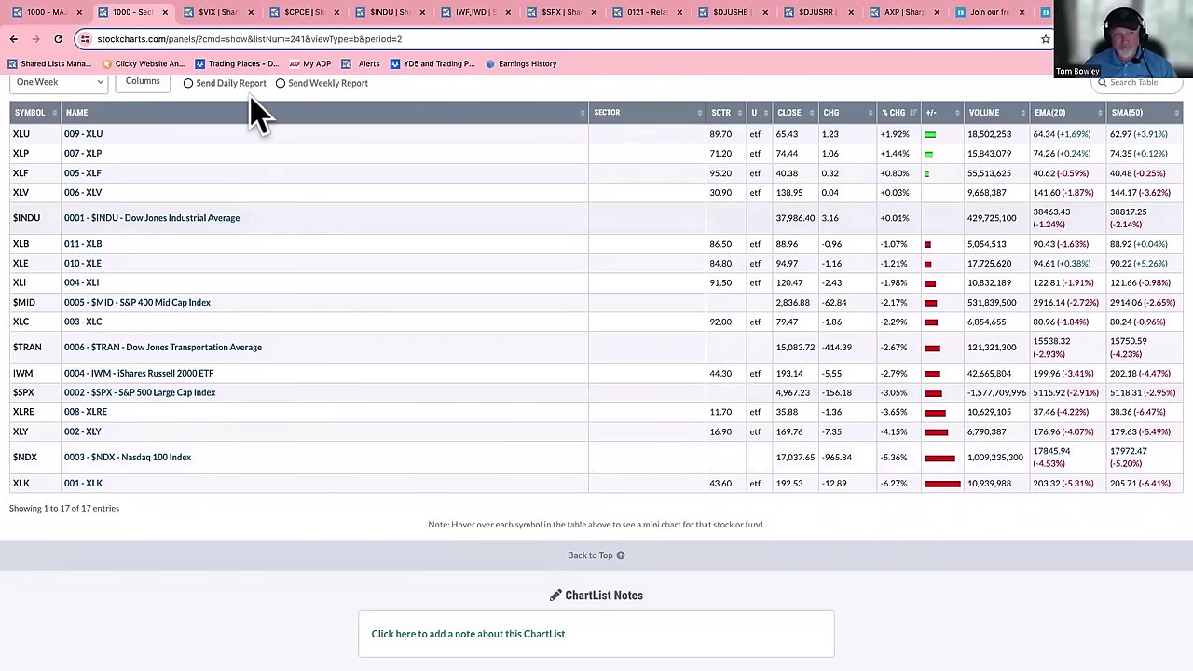
left_click(232, 13)
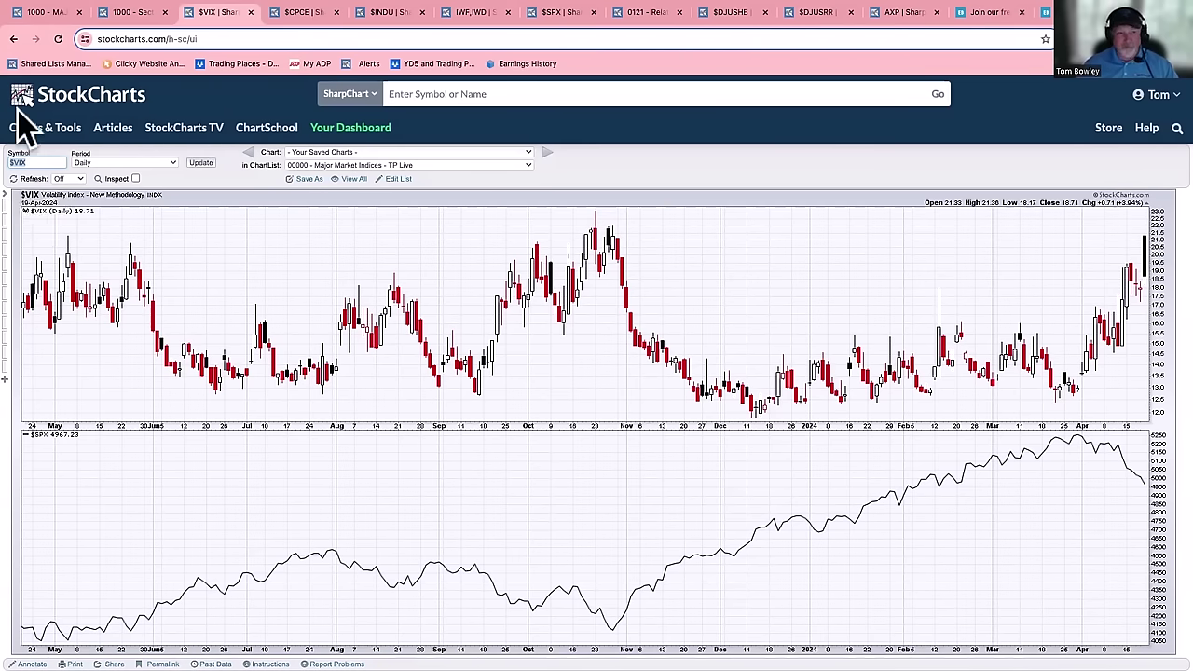
- Go back to the weekly $VIX chart spanning 2005–2024 with $SPX beneath
left_click(13, 39)
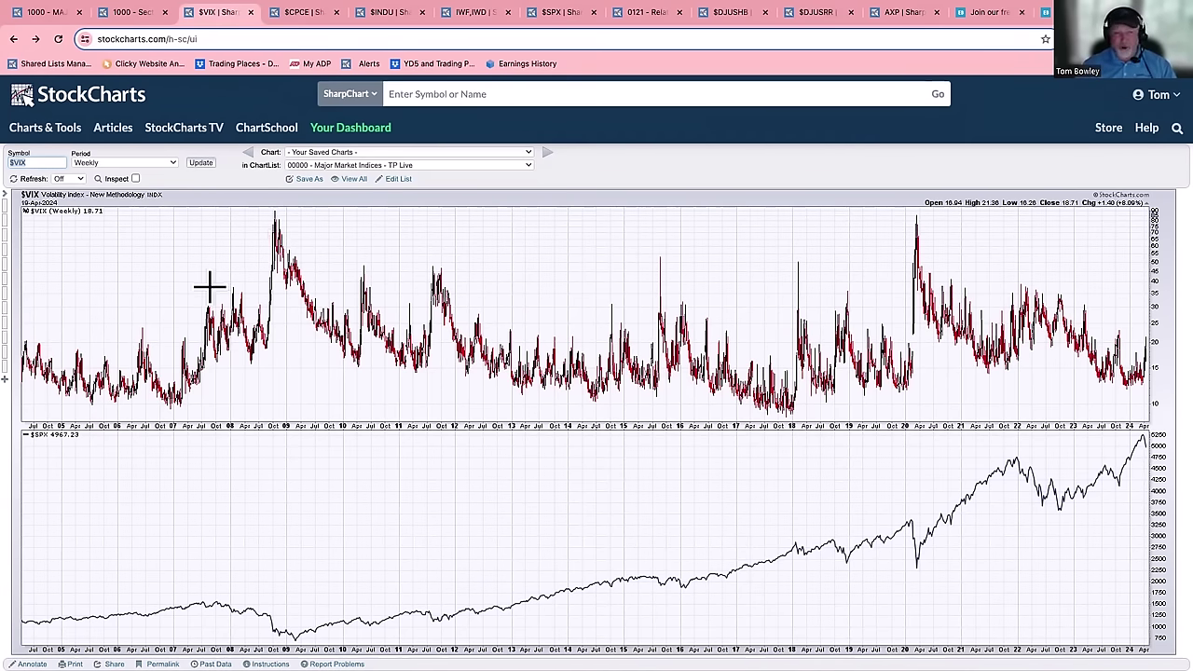
- Scroll down to the Chart Attributes panel showing the weekly period, 20-year range and log scale
scroll(280, 300, "down", 1)
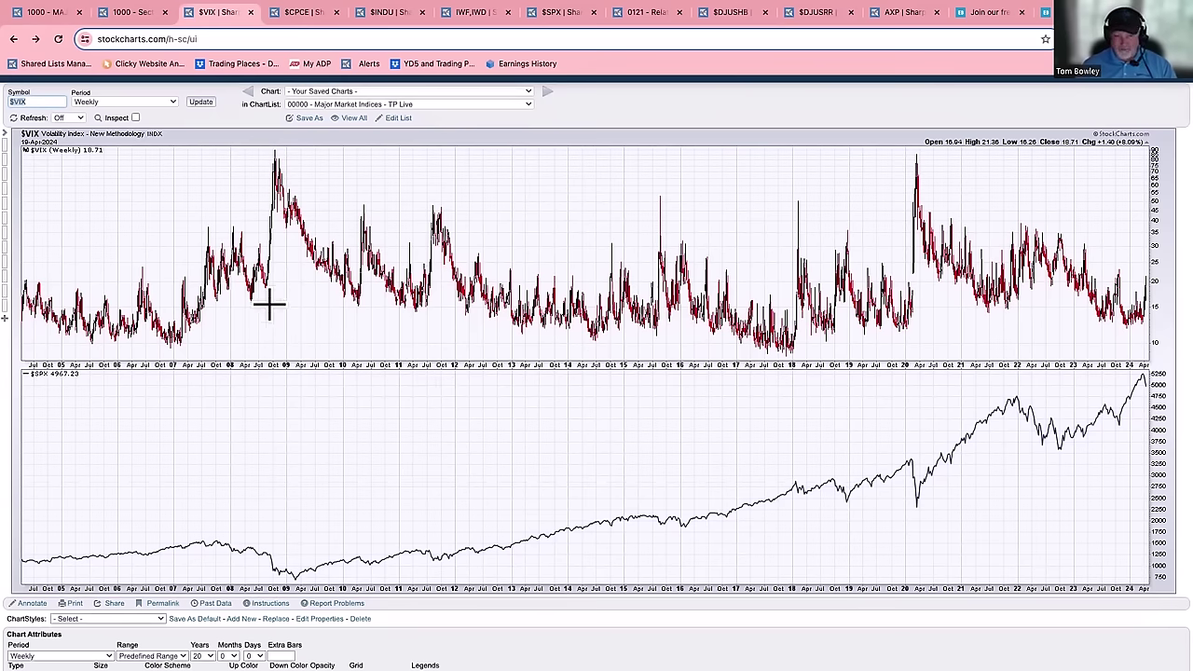
scroll(274, 301, "down", 1)
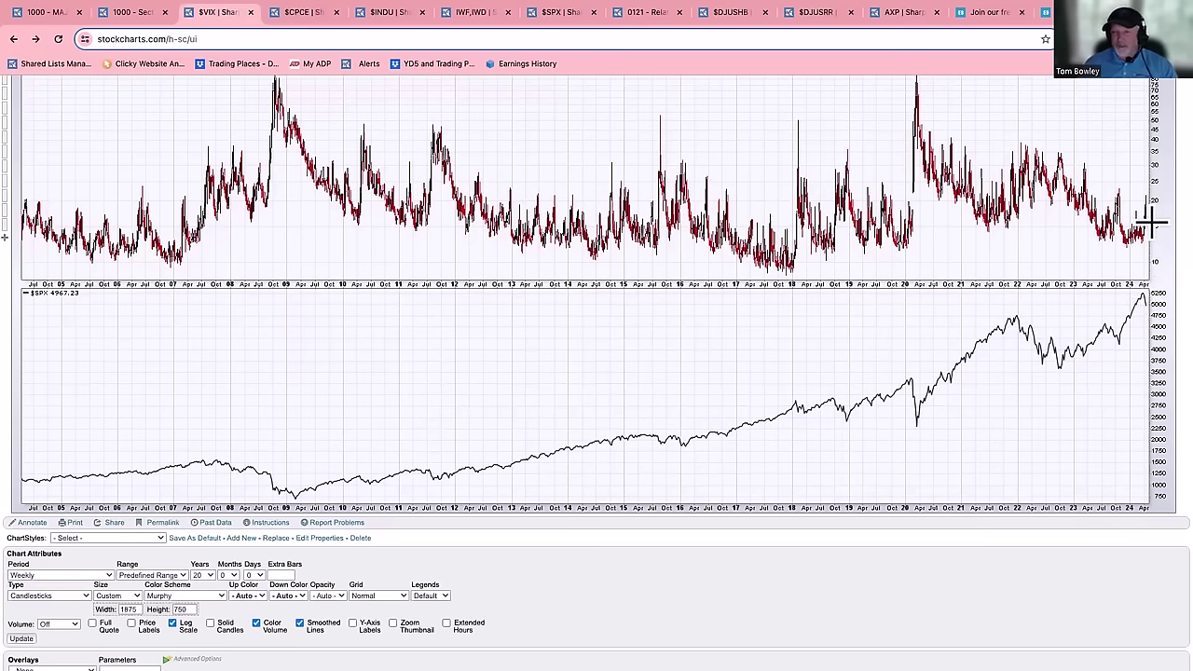
- Scroll up slightly so the weekly $VIX chart title bar shows above the $SPX panel
scroll(1145, 226, "up", 1)
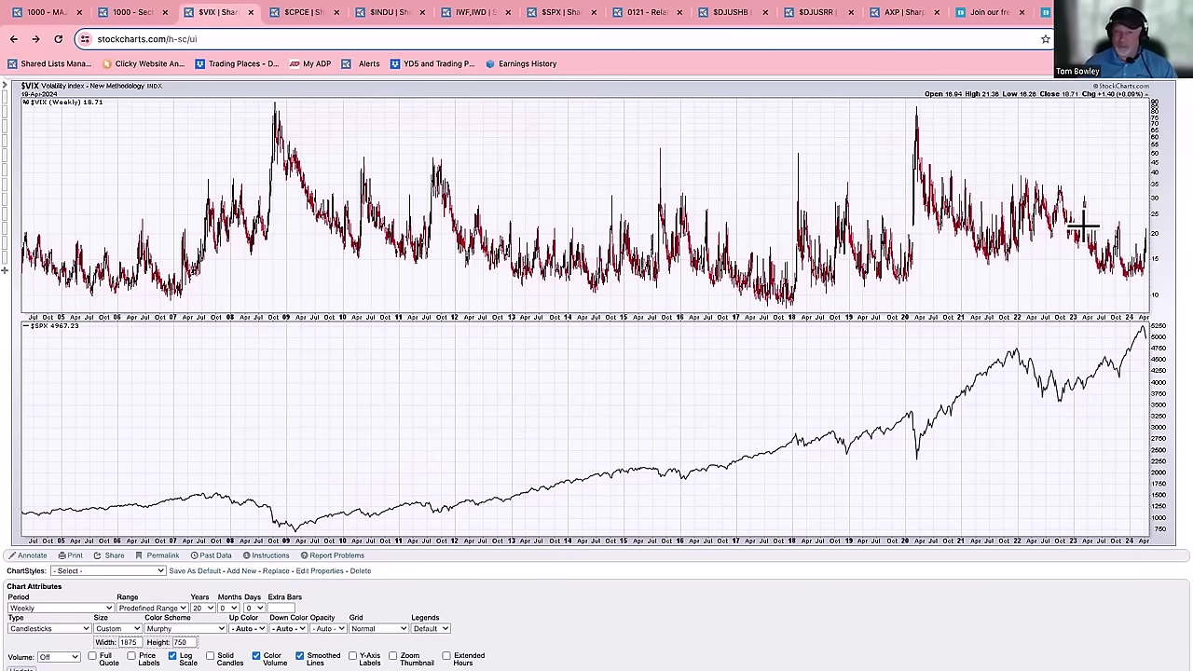
- Switch to the daily $CPCE equity put/call ratio chart, closing at 0.65
left_click(303, 12)
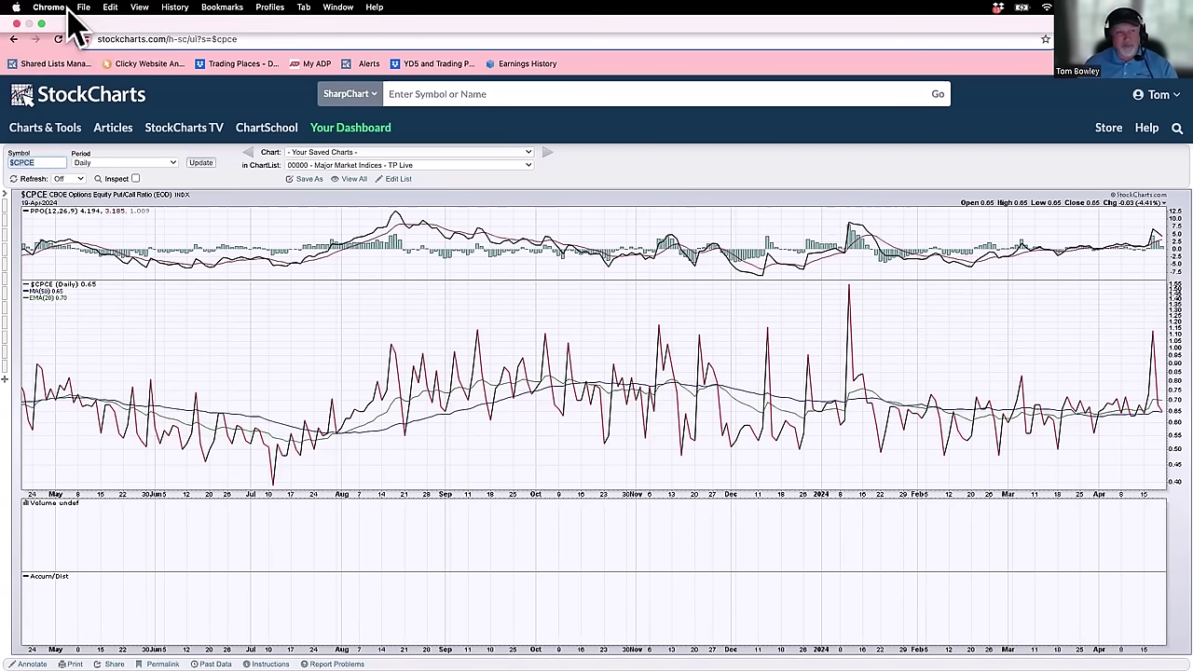
- Put the browser away and show the CPCE Apr 17 2024 Equity Options table full screen in Preview
left_click(41, 23)
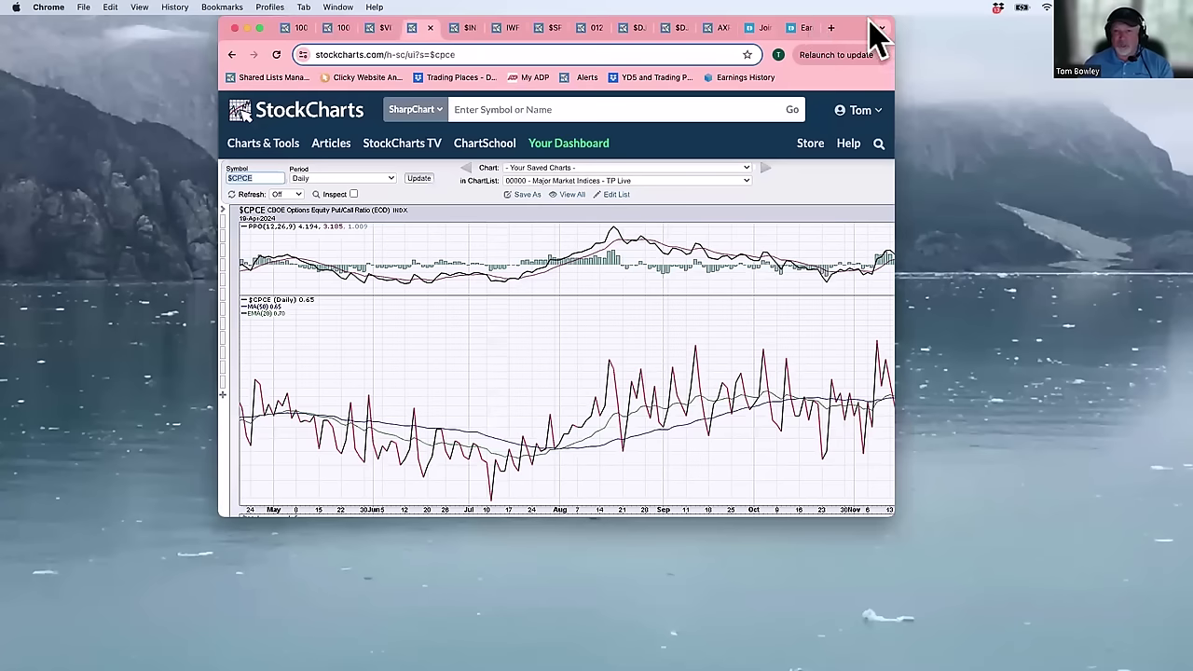
double_click(855, 25)
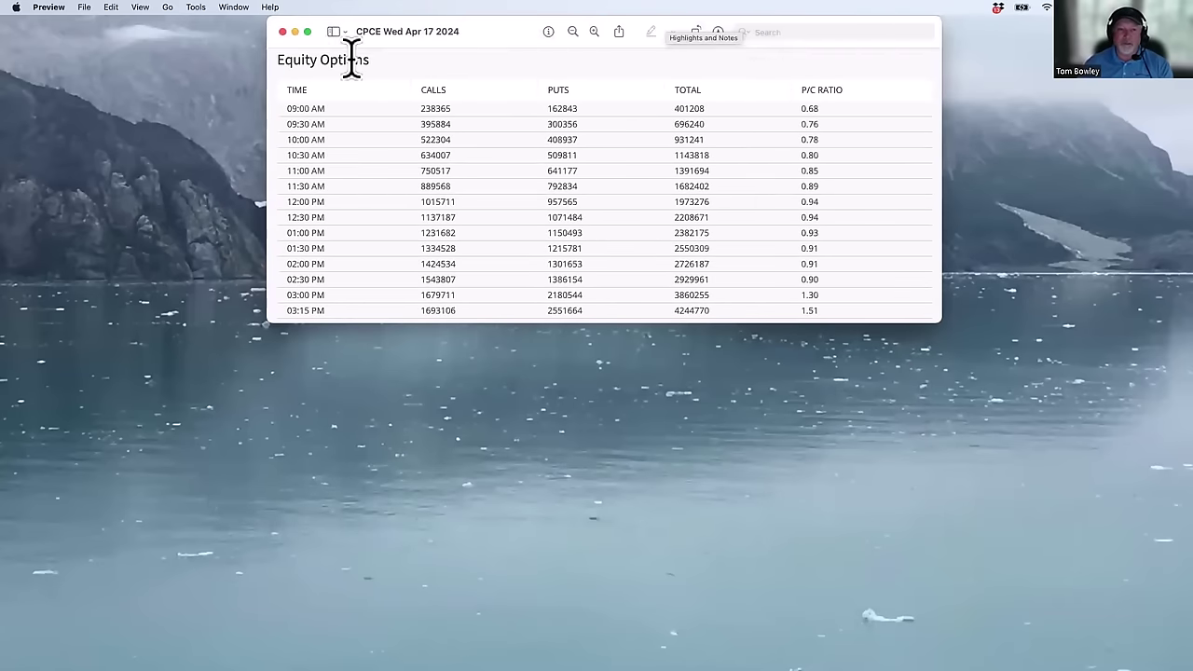
left_click(307, 32)
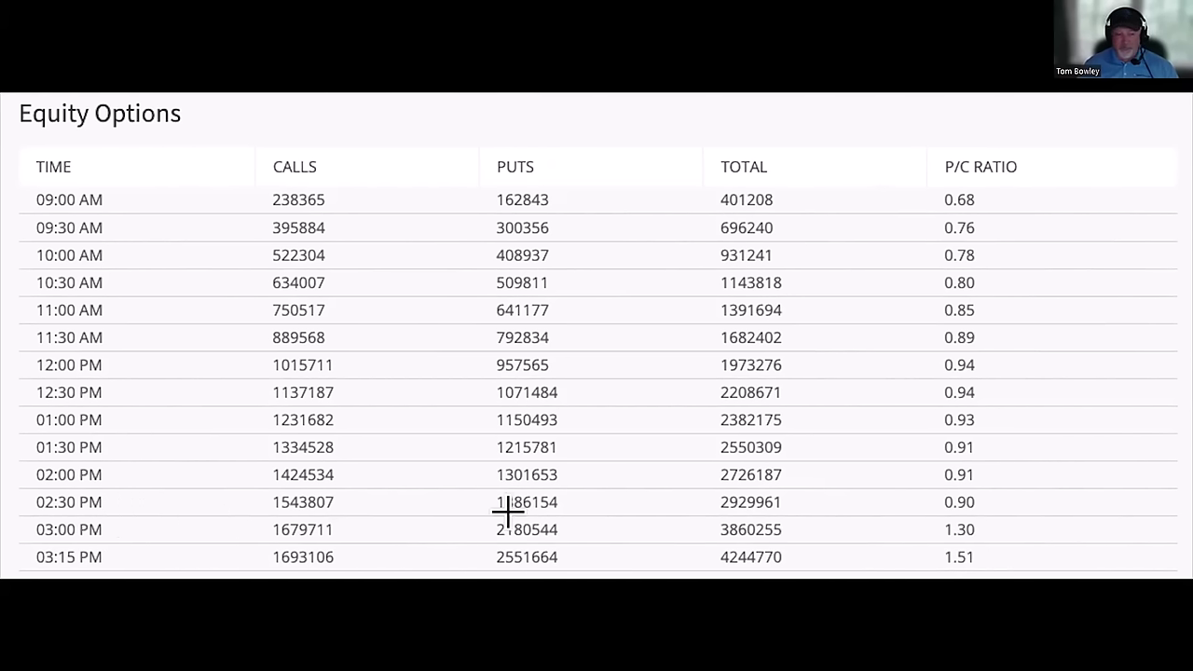
left_click(86, 503)
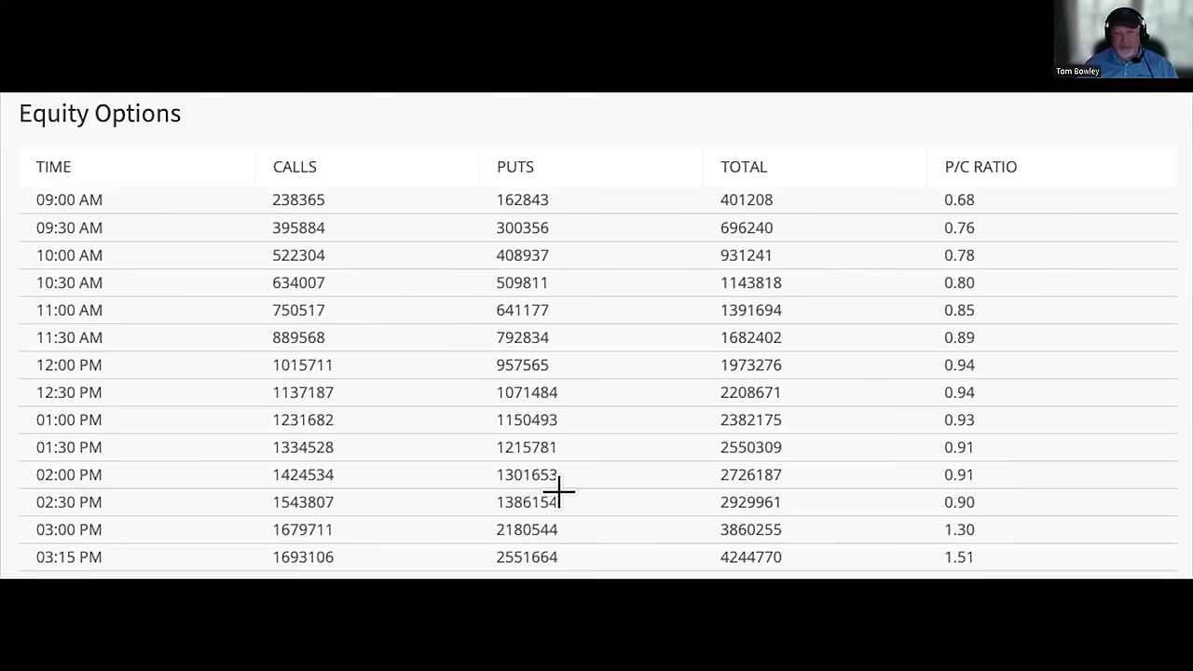
mouse_move(186, 27)
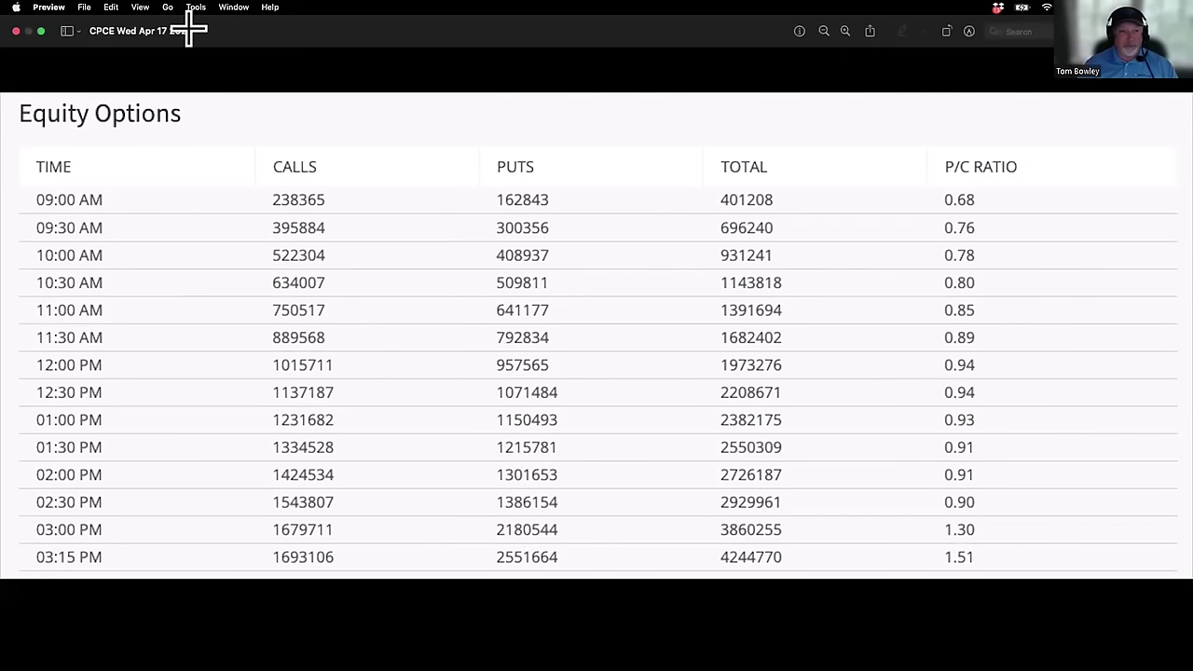
- Exit Preview full screen and show the daily $CPCE chart full screen in the browser
left_click(40, 31)
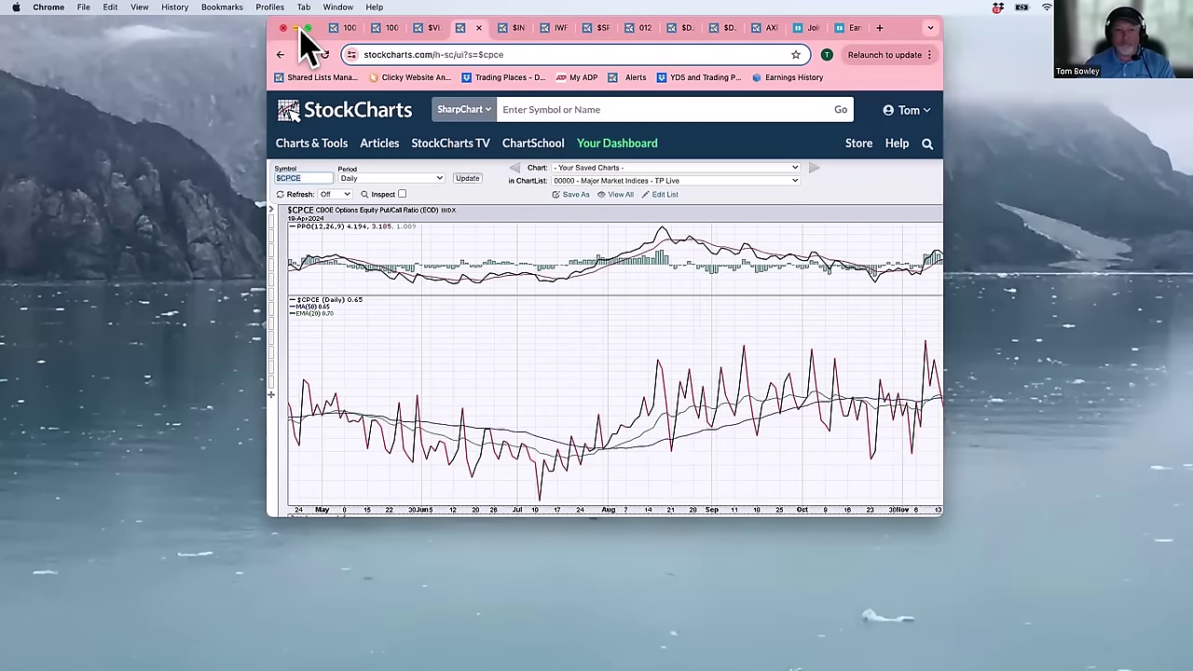
left_click(307, 27)
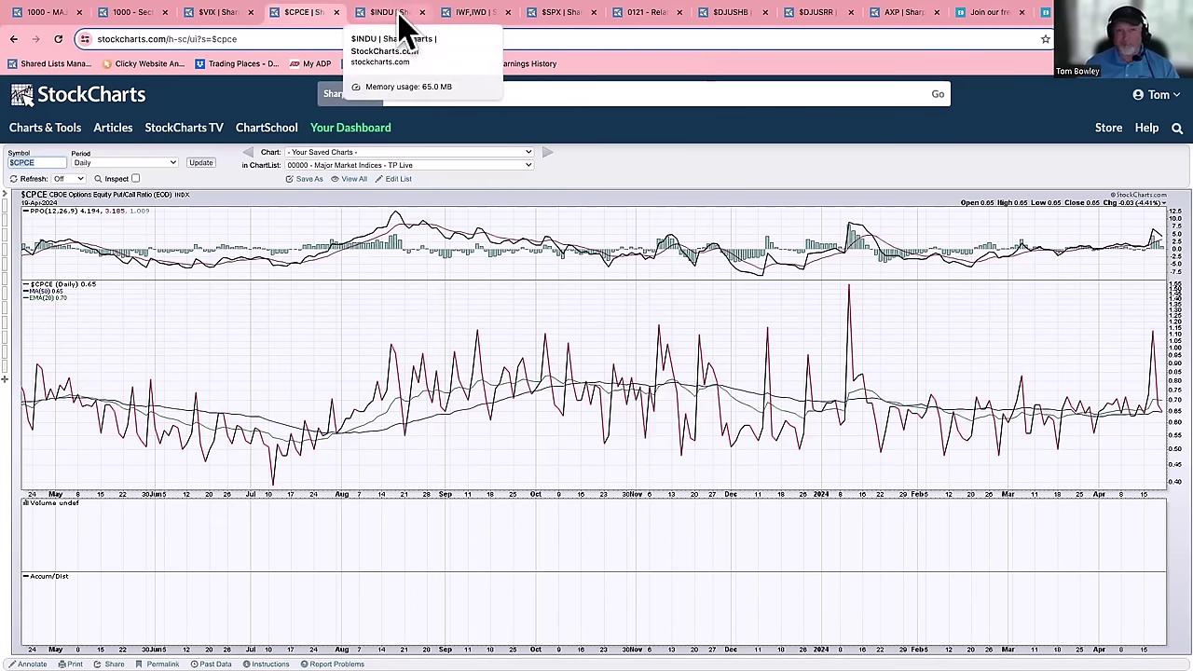
- Switch to the weekly $INDU Dow Jones chart with its PPO, volume and RSI panels
left_click(396, 14)
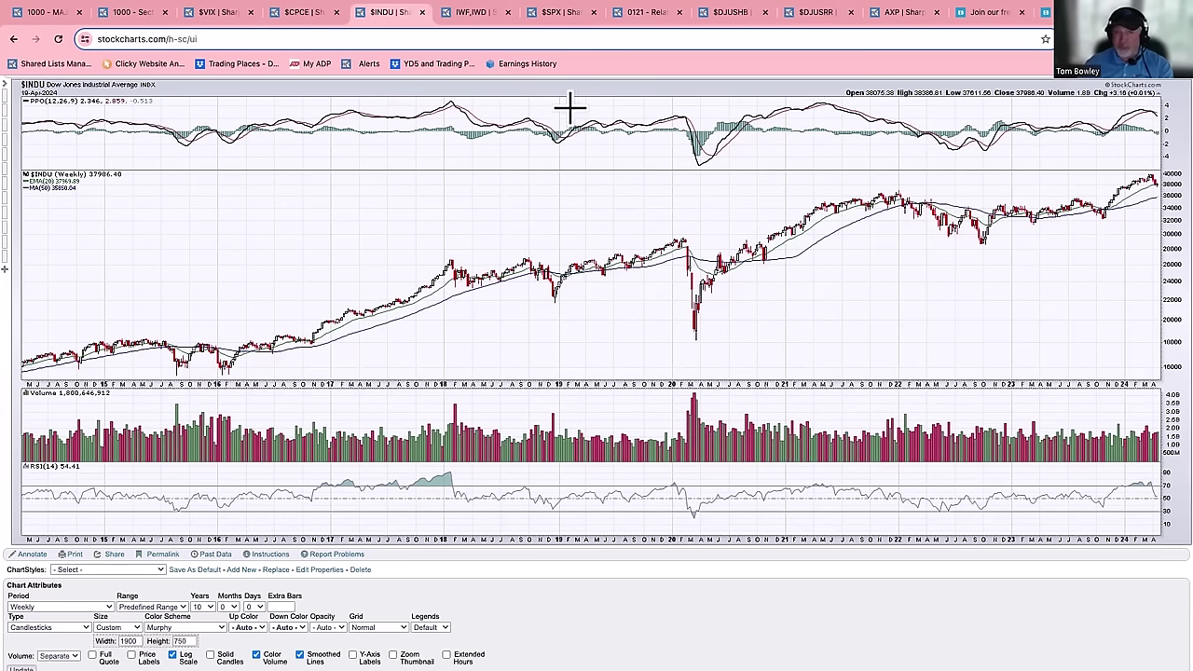
- Load the weekly $SPX S&P 500 chart by entering $spx as the symbol
type("$spx")
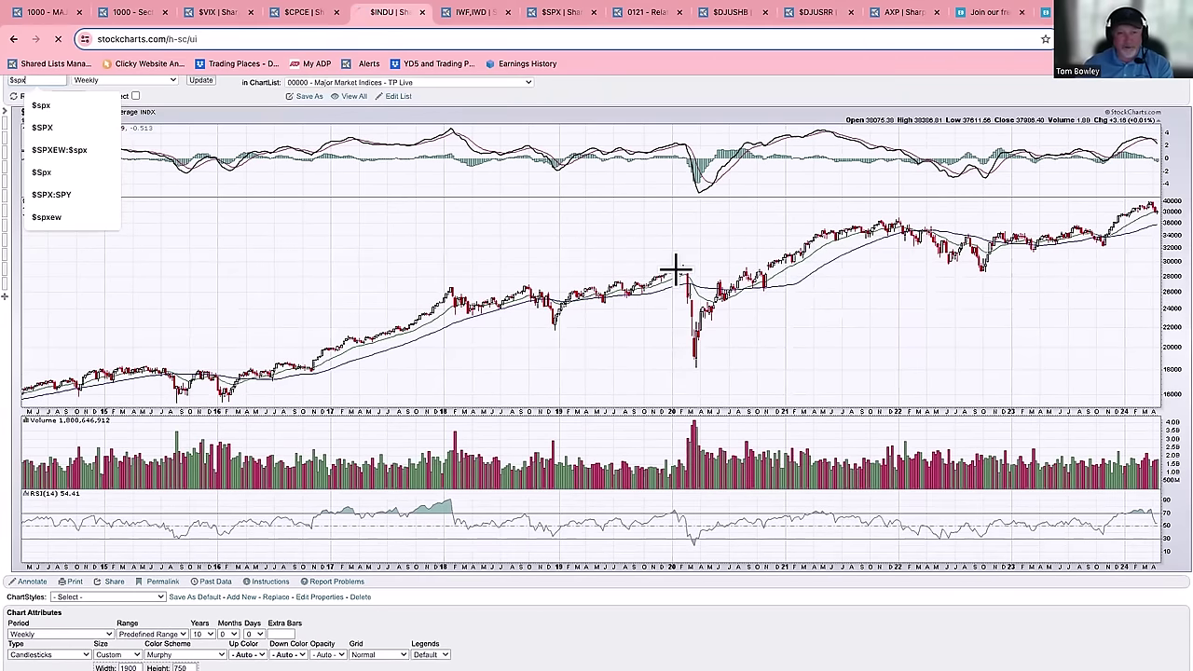
key("Return")
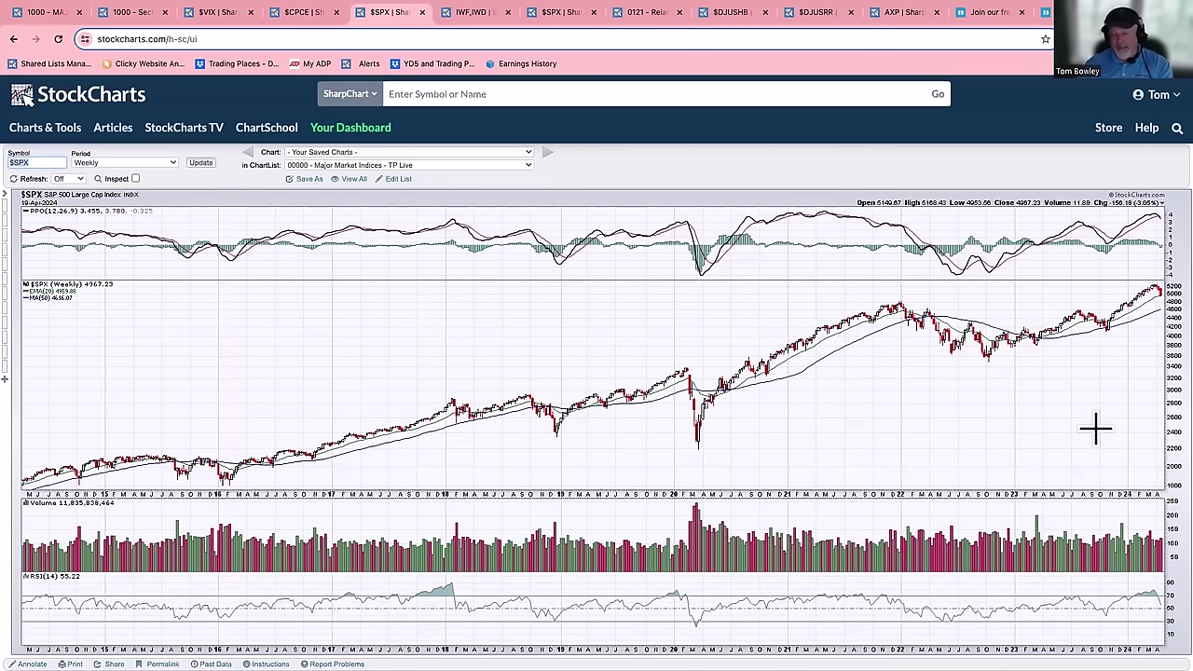
- Load the weekly $NDX chart, then switch to the IWF vs IWD seasonality page
type("$NDX")
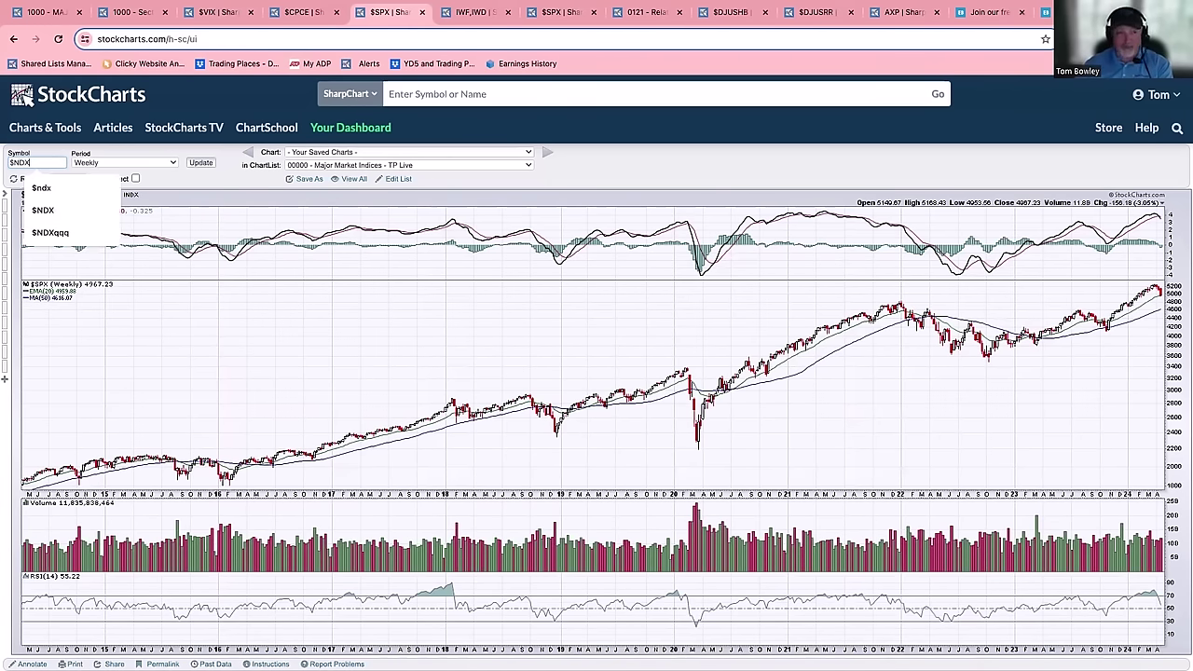
key("Return")
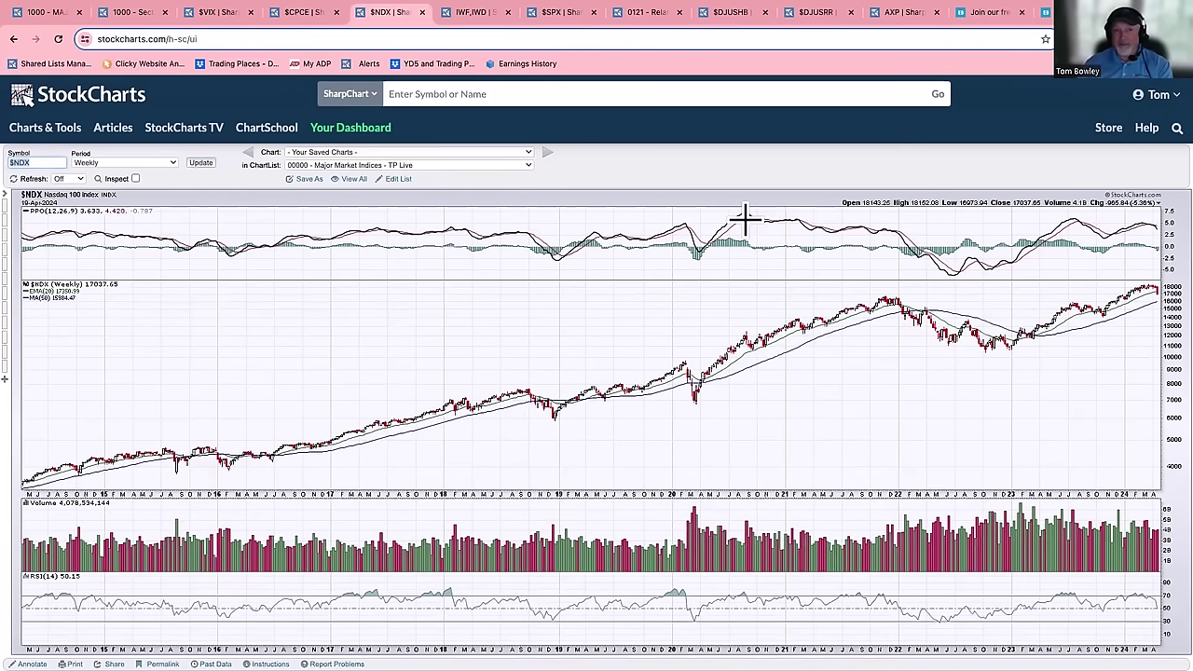
left_click(471, 12)
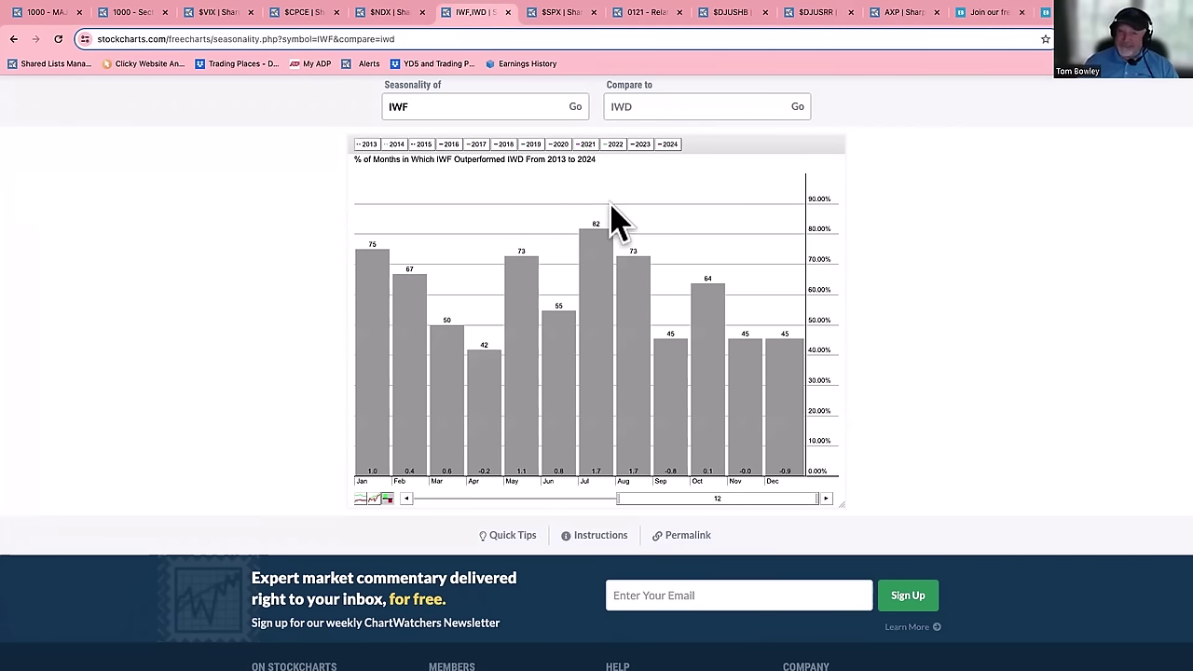
- Leave the seasonality page for the daily $SPX chart with QQQ:SPY, XLY:XLP and IWF:IWD ratio panels
scroll(615, 219, "up", 1)
scroll(616, 220, "up", 1)
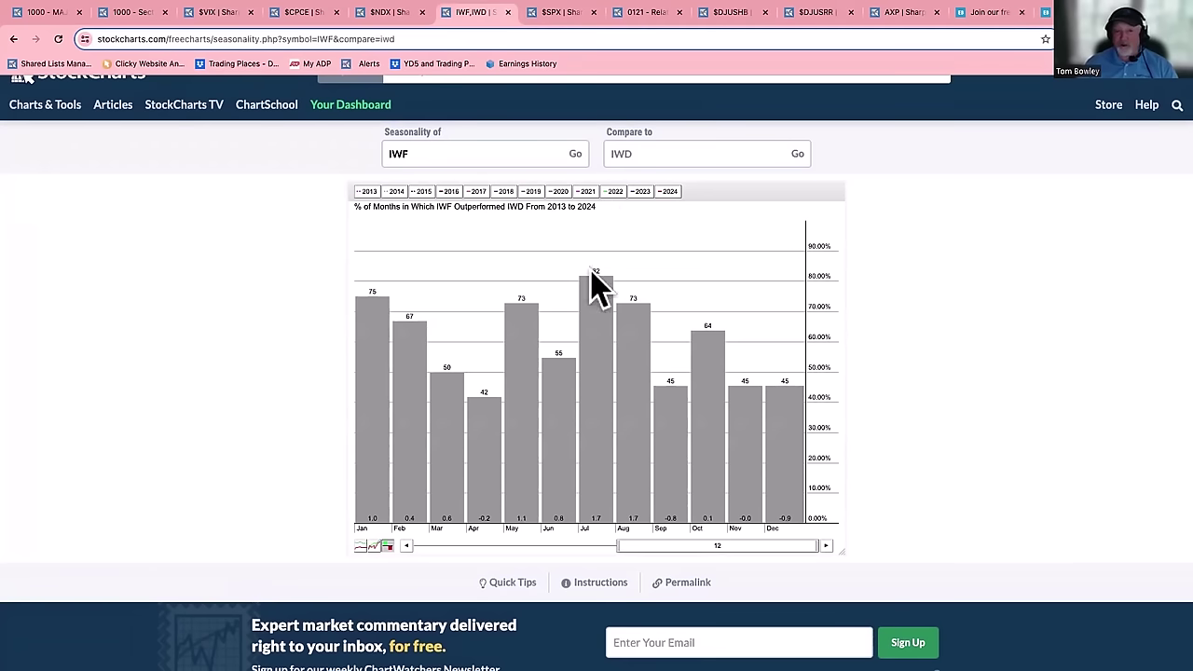
left_click(428, 157)
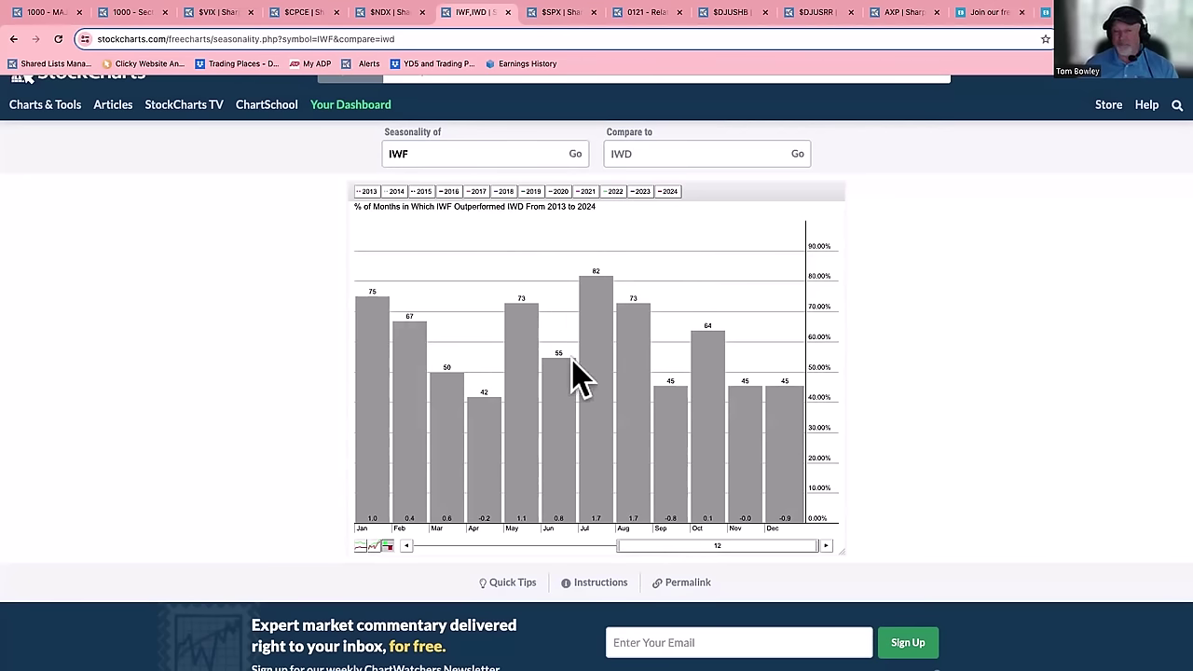
left_click(559, 12)
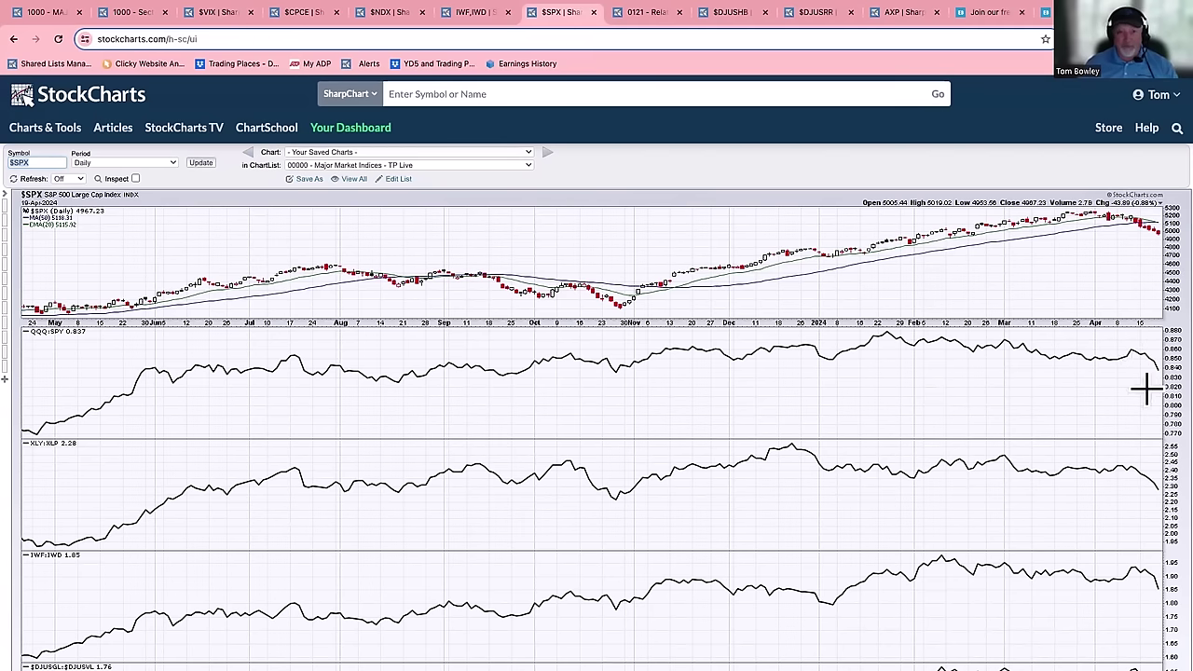
scroll(1078, 381, "down", 1)
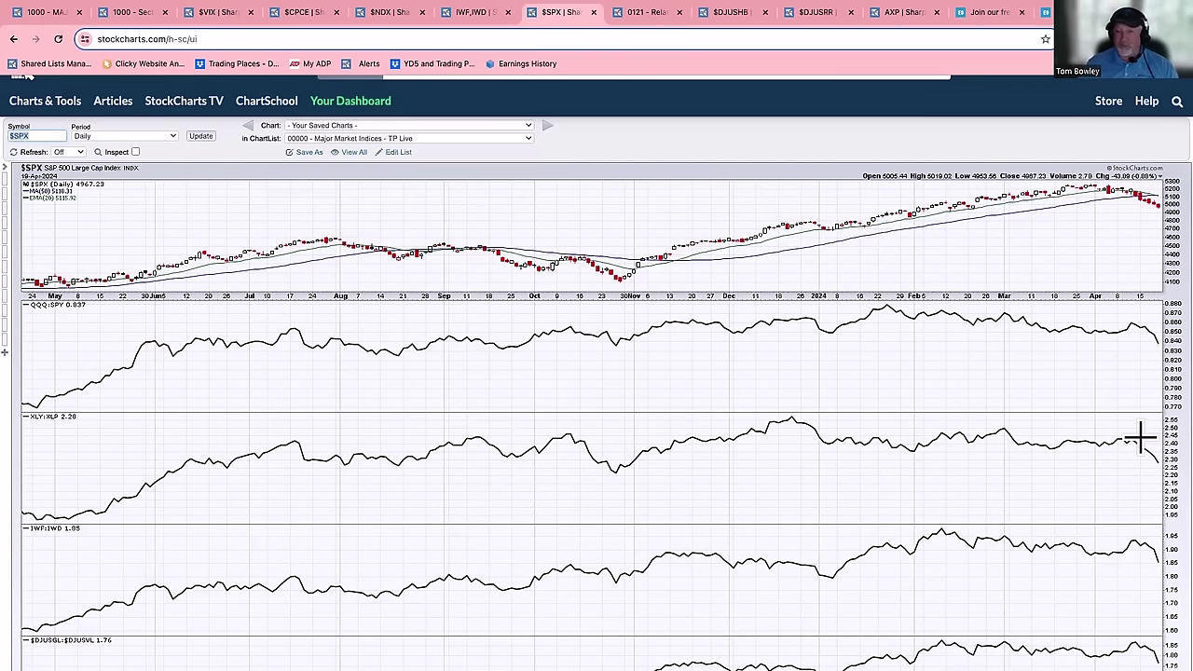
scroll(1135, 446, "down", 5)
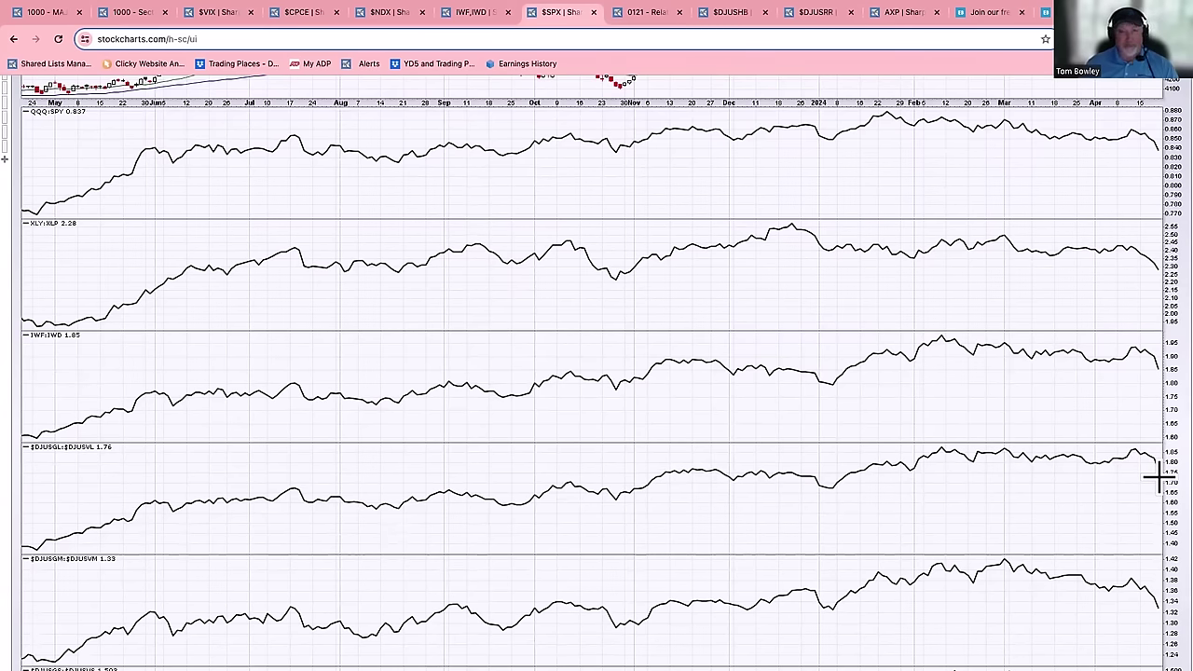
scroll(1156, 477, "down", 1)
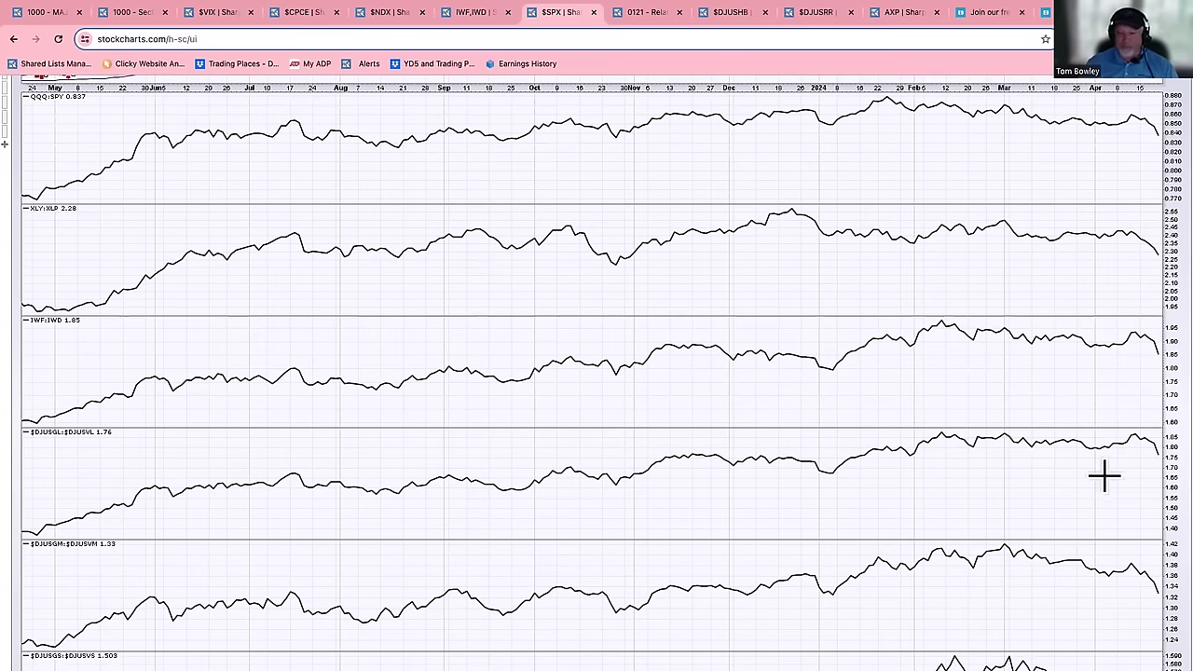
scroll(1103, 475, "down", 5)
scroll(1103, 476, "down", 2)
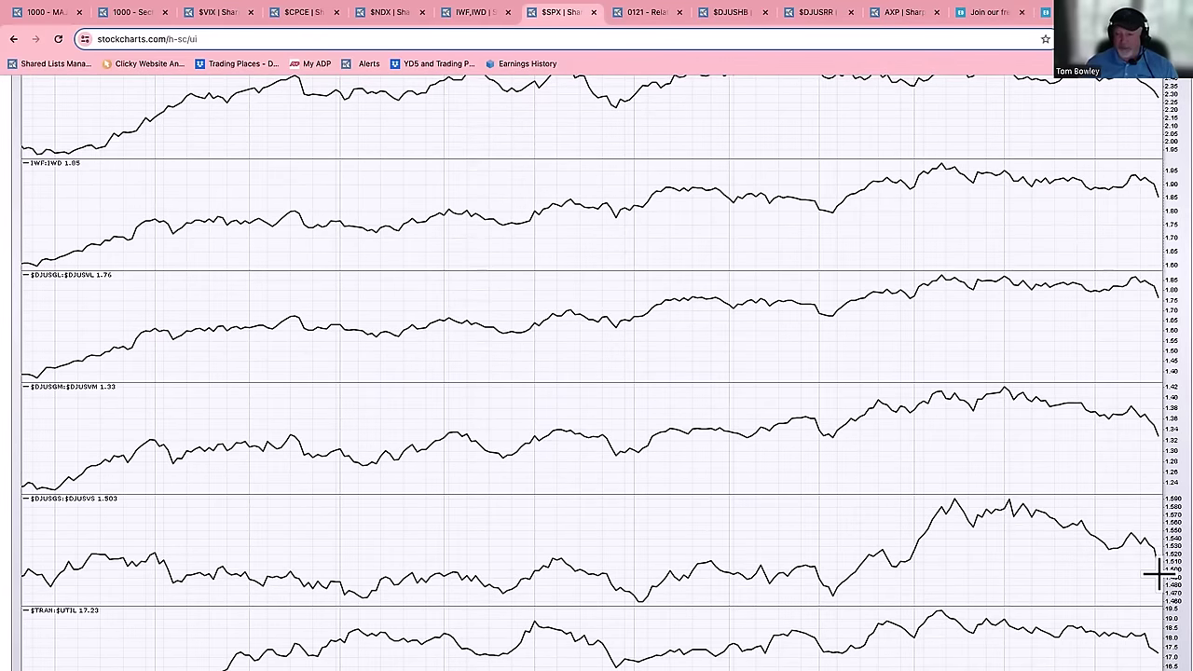
scroll(1155, 573, "down", 8)
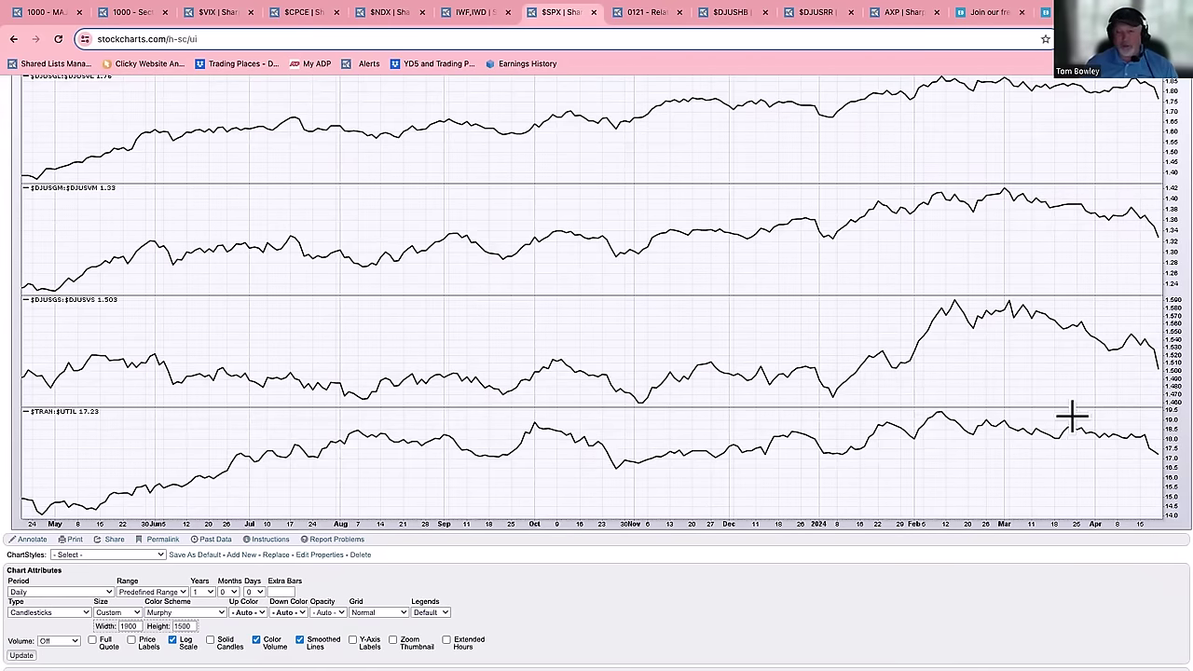
scroll(1071, 413, "up", 3)
scroll(1071, 413, "up", 5)
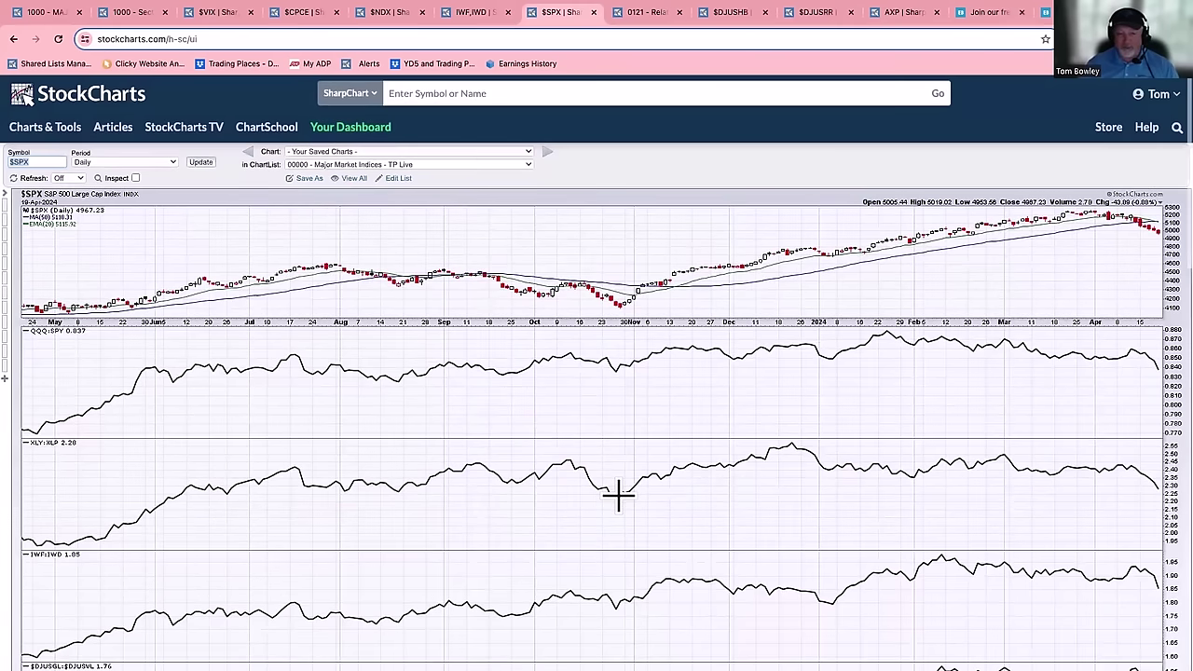
scroll(614, 494, "down", 2)
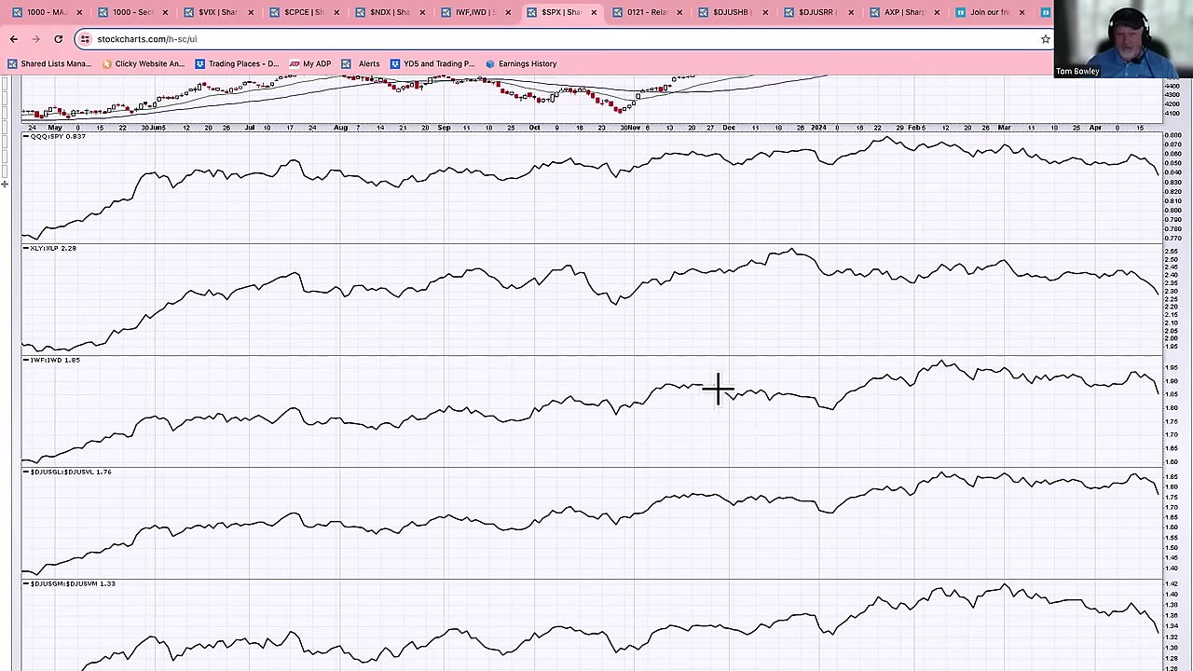
scroll(460, 469, "down", 1)
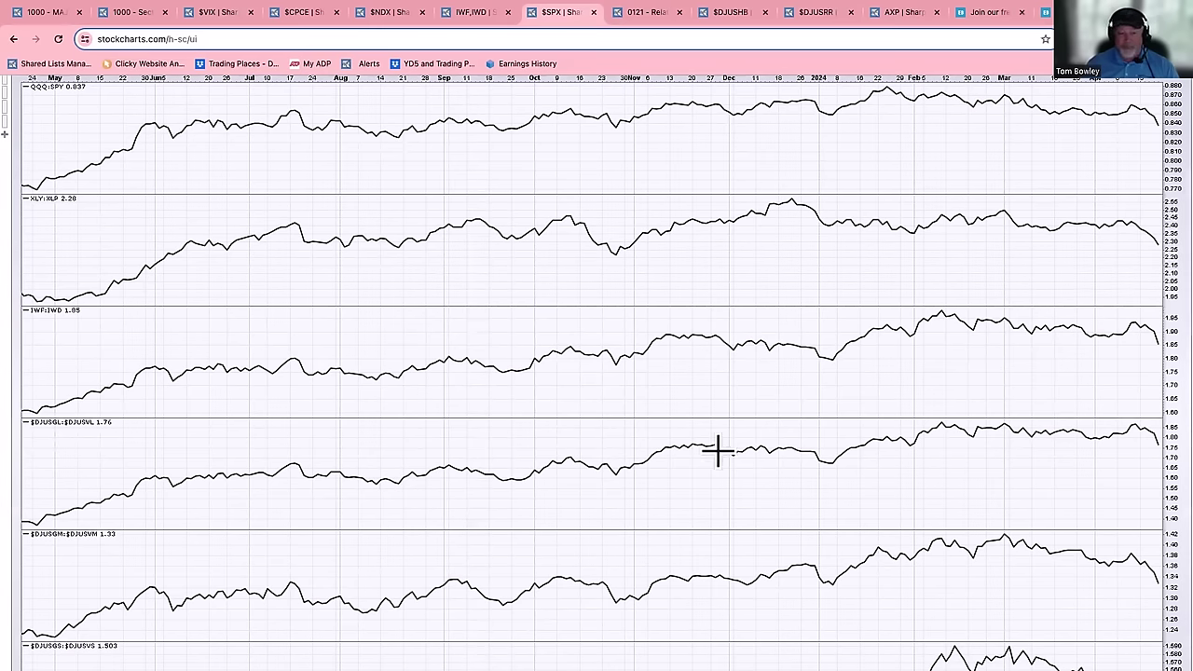
scroll(718, 450, "down", 3)
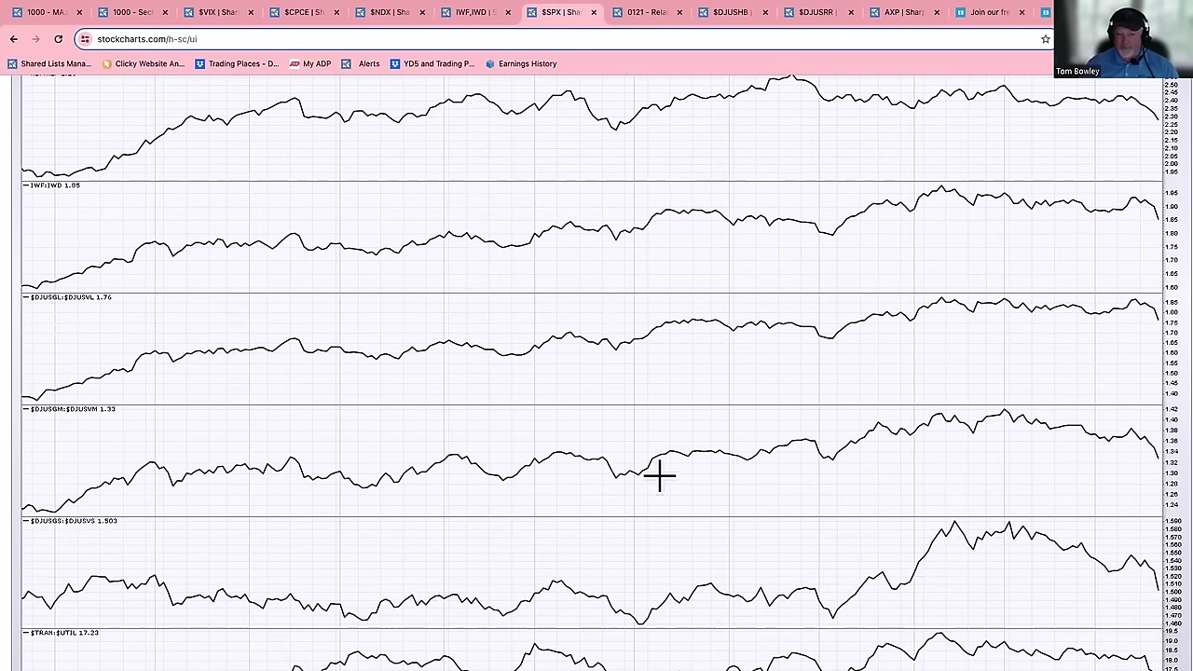
scroll(639, 454, "down", 3)
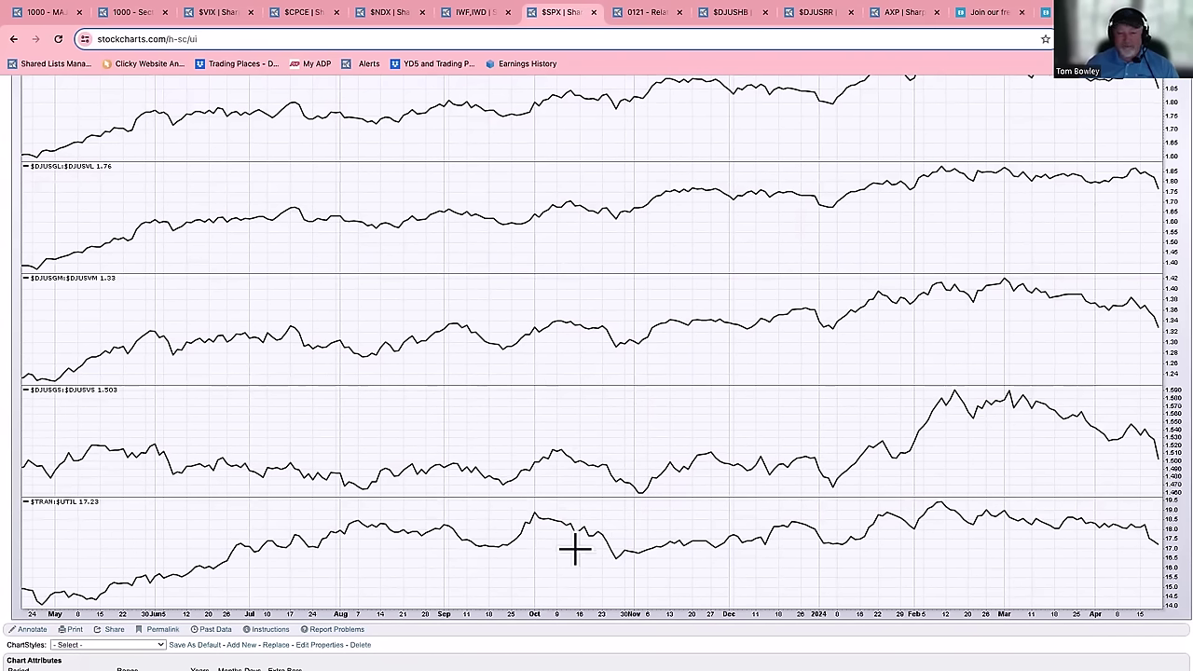
scroll(613, 568, "up", 1)
scroll(613, 568, "up", 4)
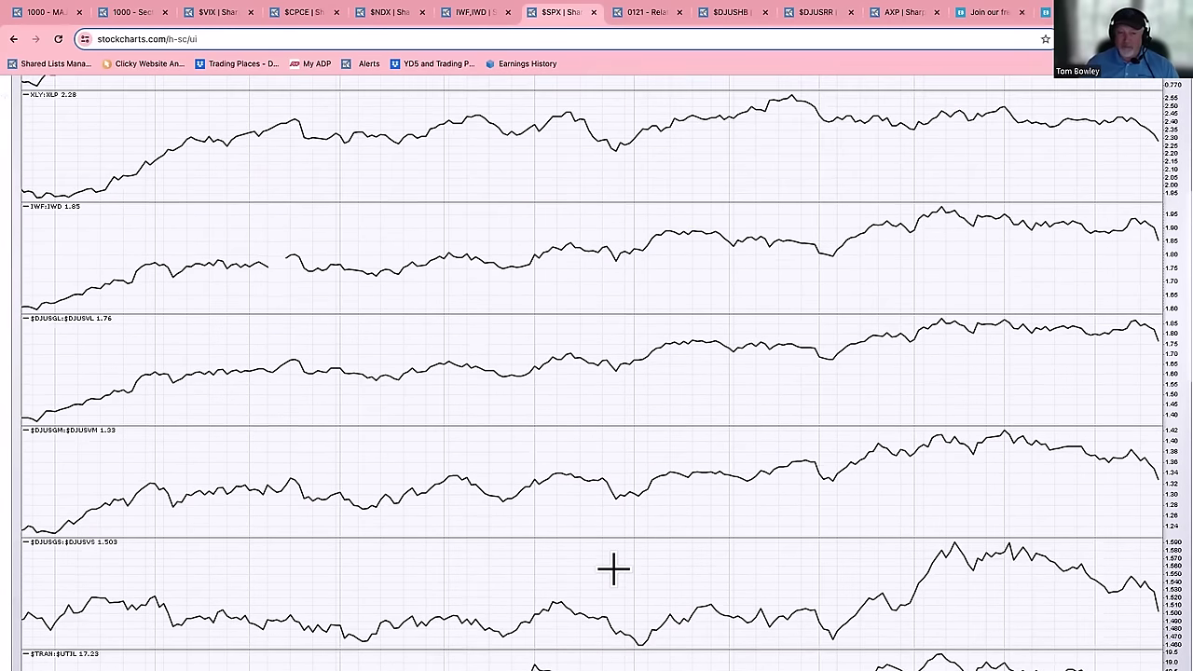
scroll(574, 422, "up", 3)
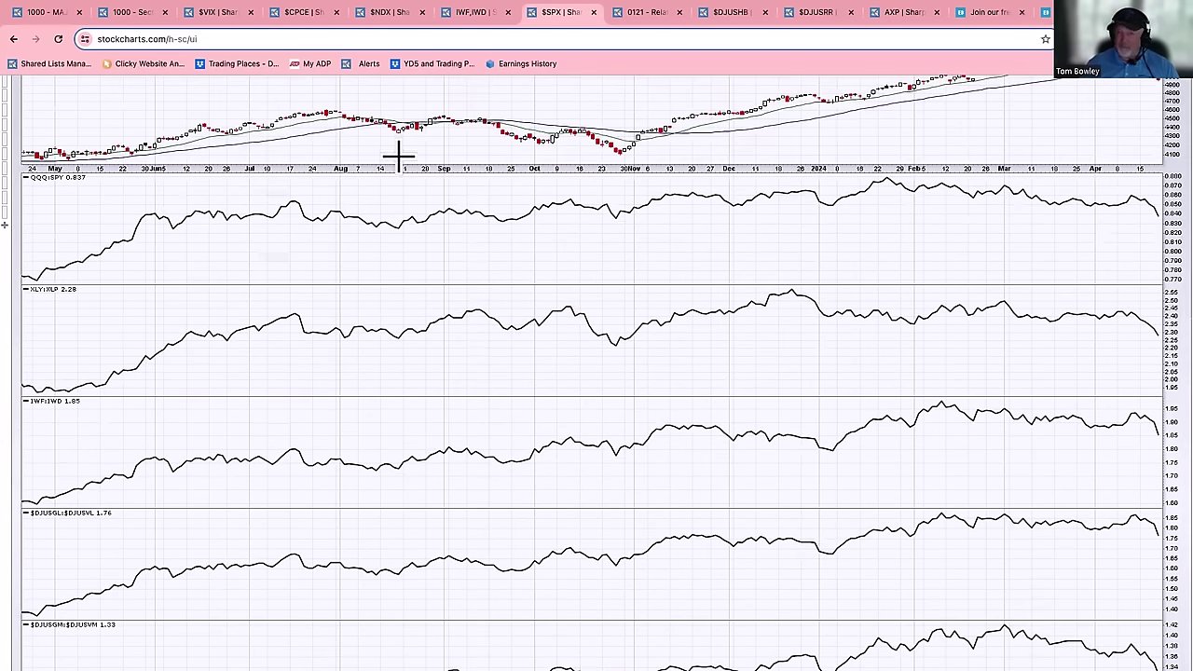
scroll(445, 188, "up", 3)
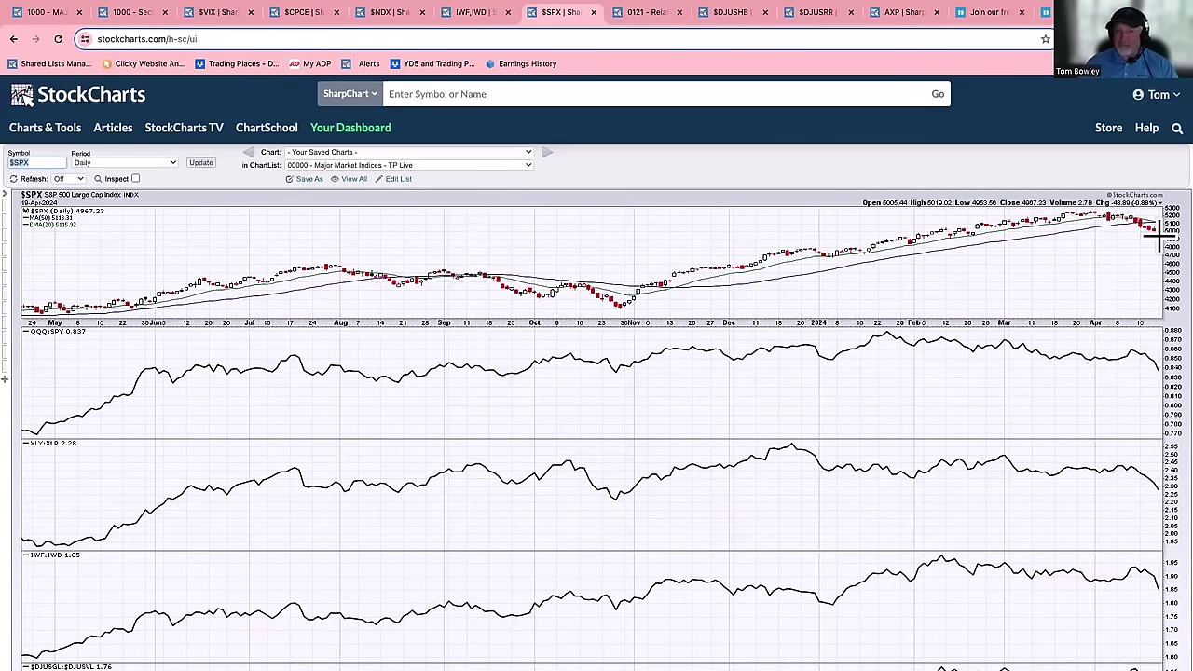
- Show the '0121 - Relative Strength: Industries' ChartList as a One Week Summary table
left_click(660, 13)
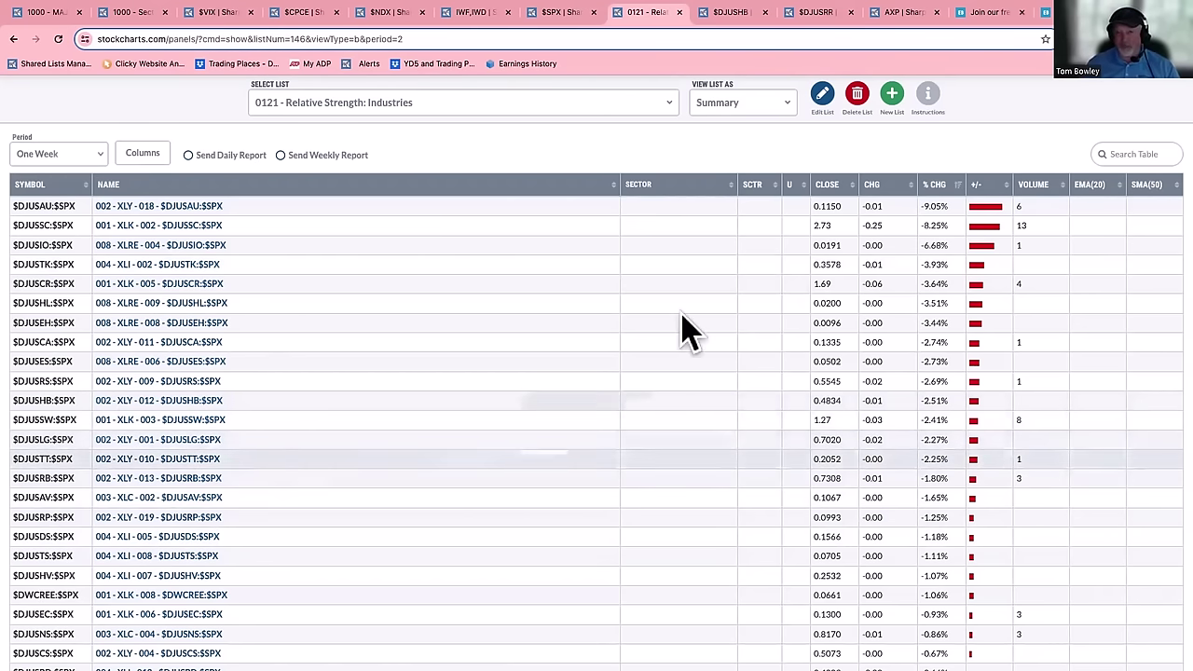
- Sort the Relative Strength: Industries summary by % CHG, highest gainers first
left_click(940, 184)
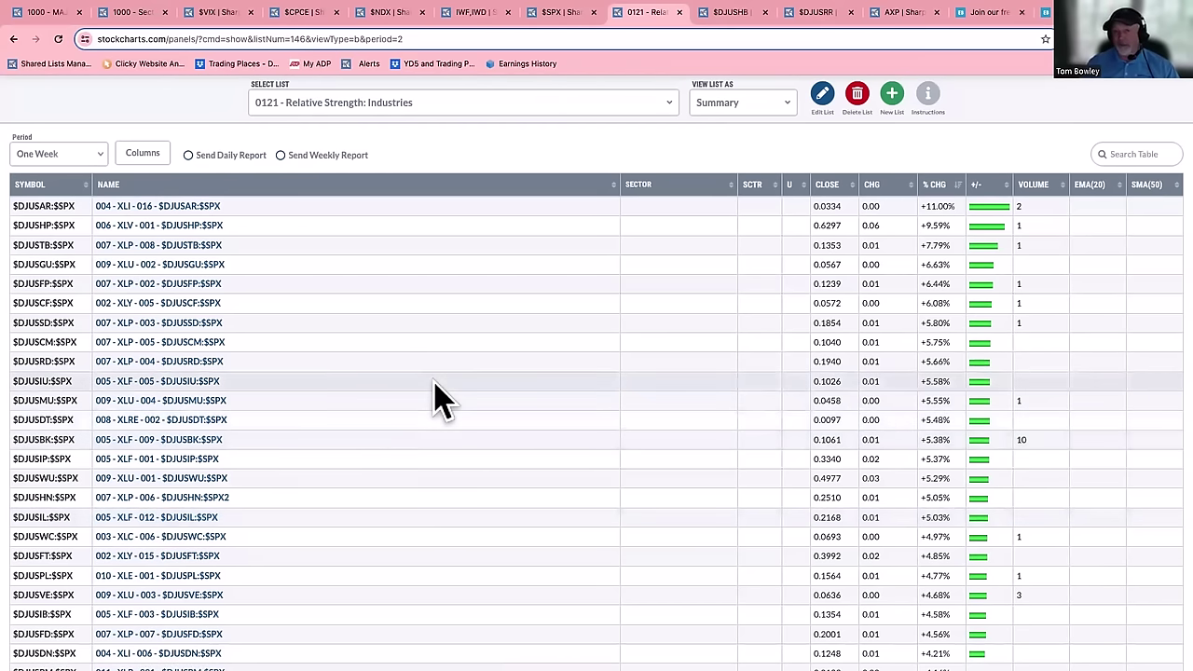
- View the daily $DJUSHB Dow Jones US Home Construction Index chart
left_click(748, 14)
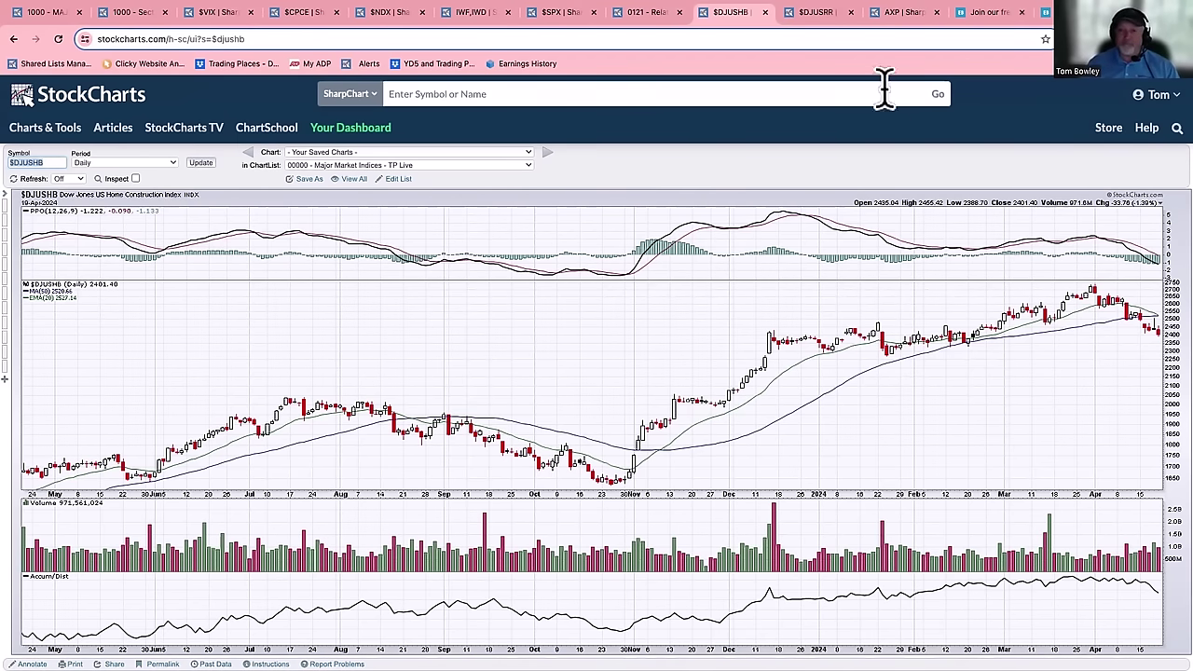
- View the daily $DJUSRR Dow Jones US Railroad Index chart
left_click(819, 12)
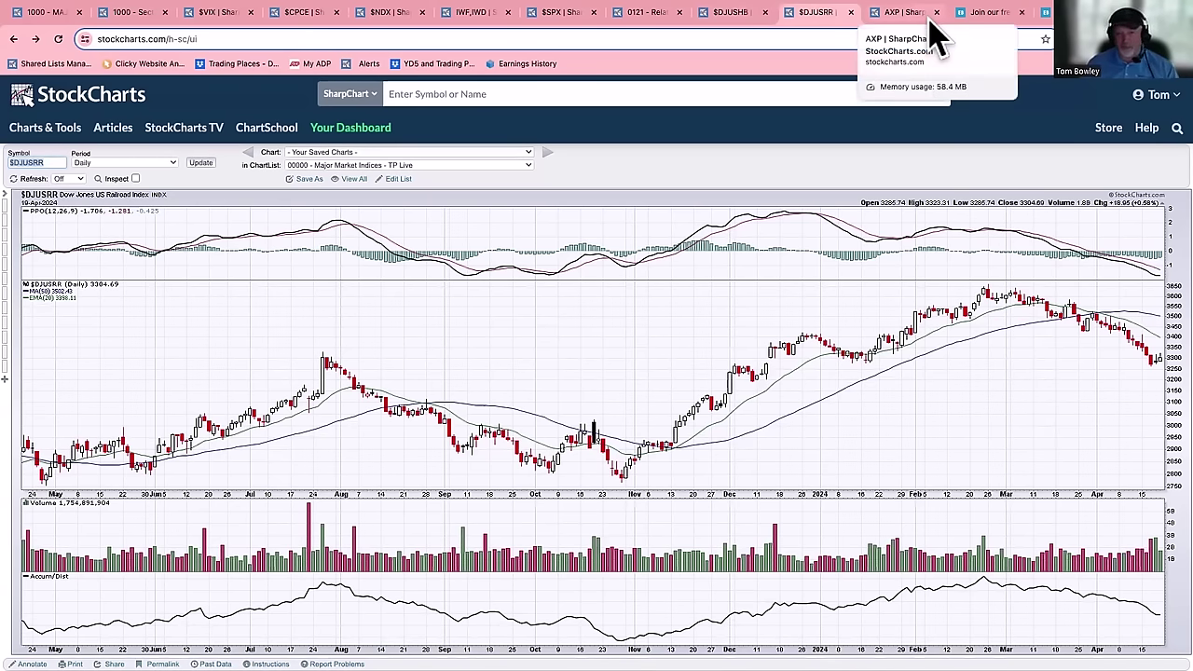
- Review the daily AXP chart, including its relative-strength panels versus consumer finance and the S&P 500
left_click(906, 13)
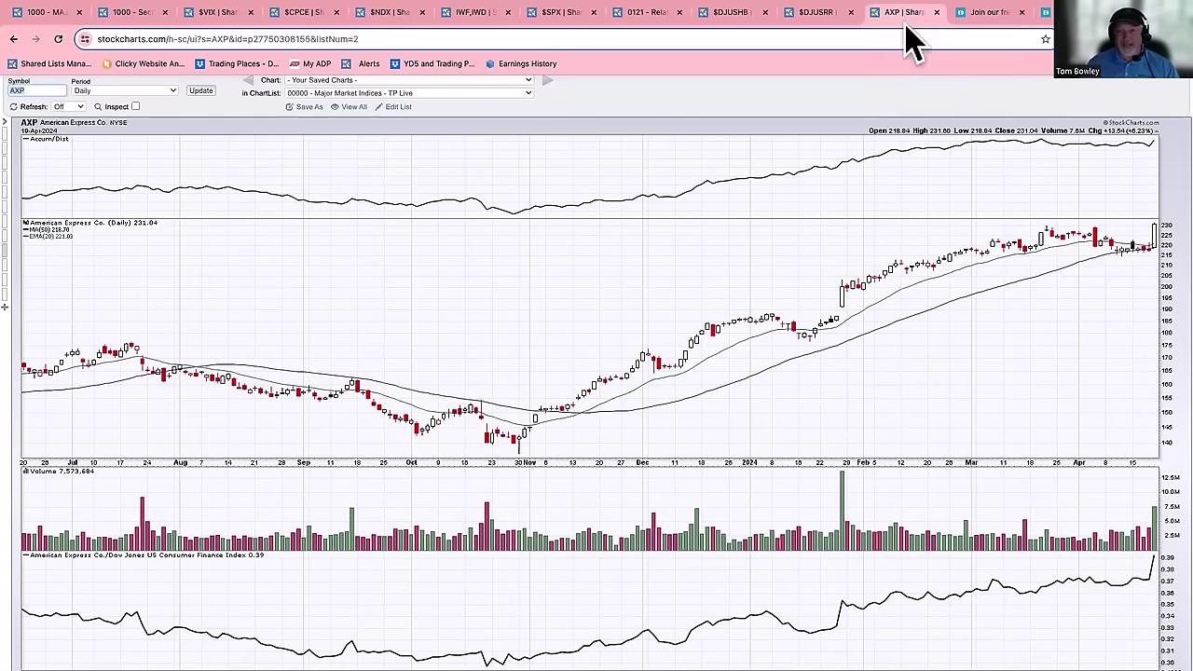
scroll(900, 275, "down", 3)
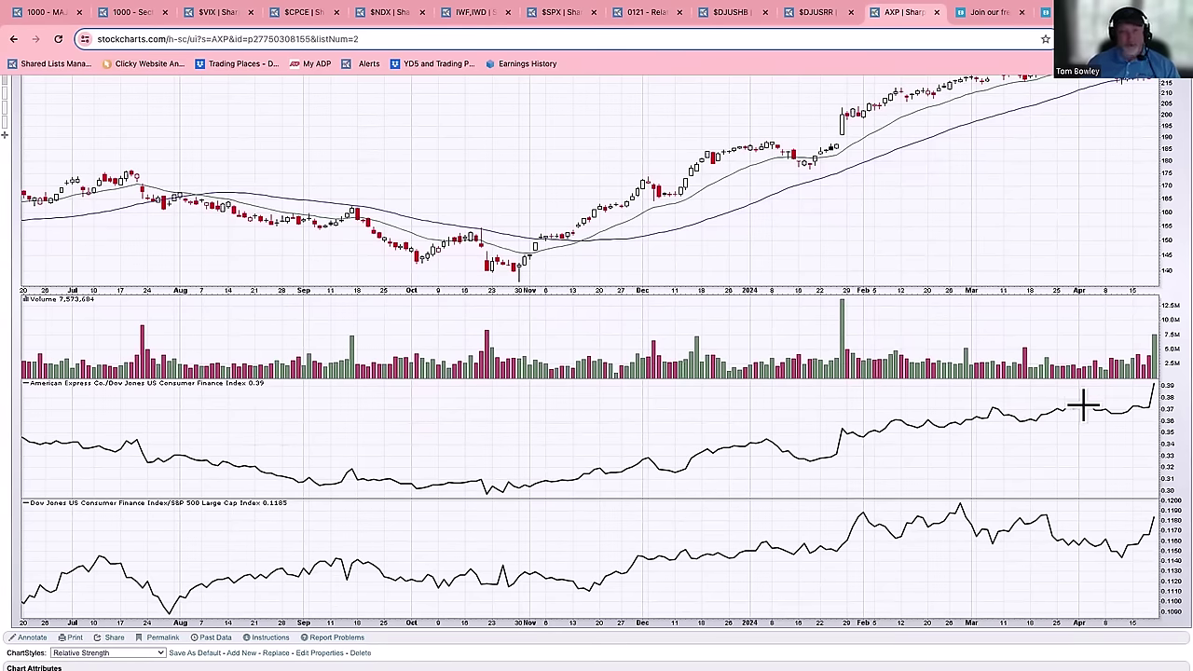
scroll(1080, 405, "up", 5)
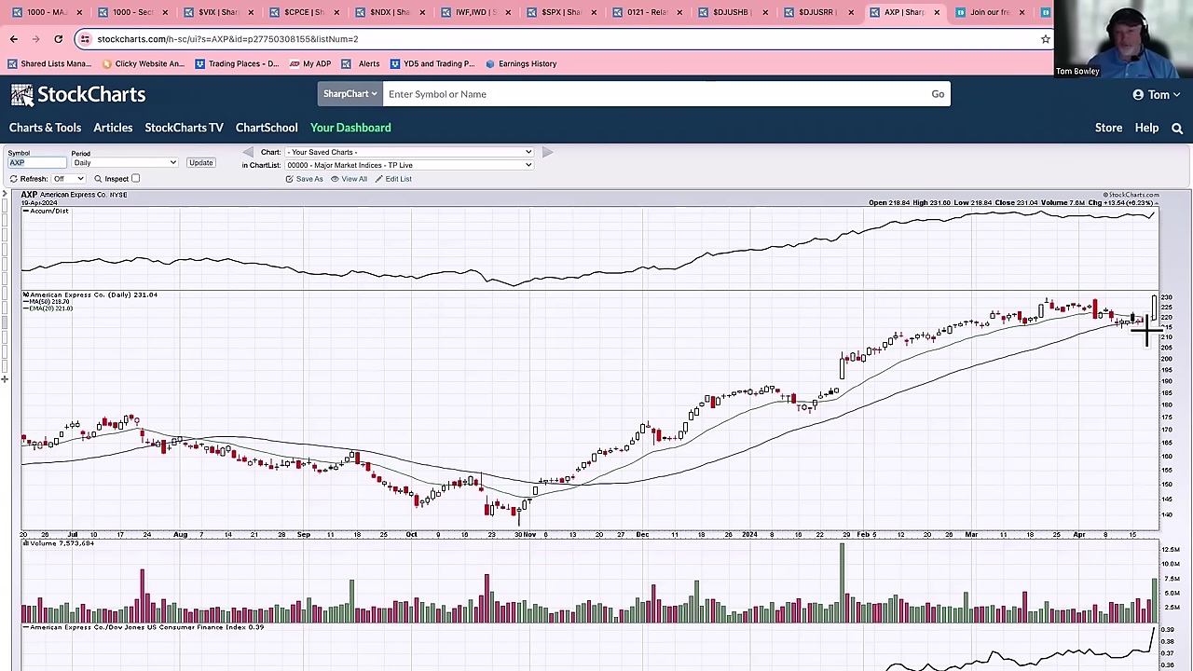
- Look through the EarningsBeats home page sections, ending at the 'Better Timing. Better Trades.' headline
left_click(996, 15)
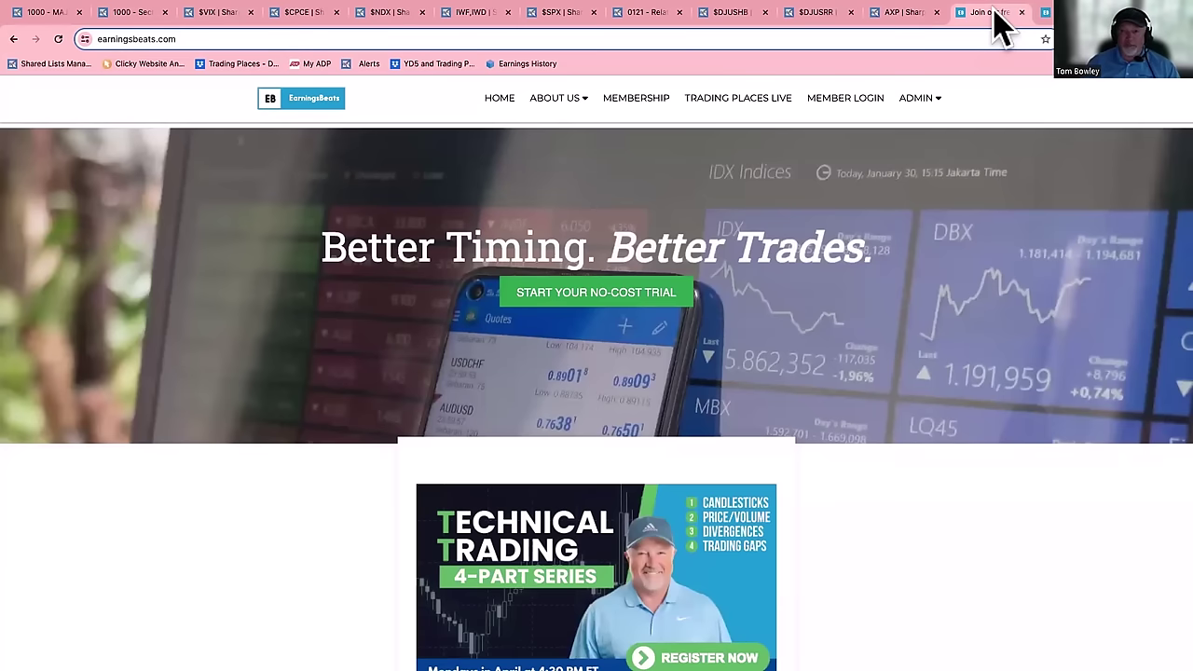
scroll(832, 479, "down", 4)
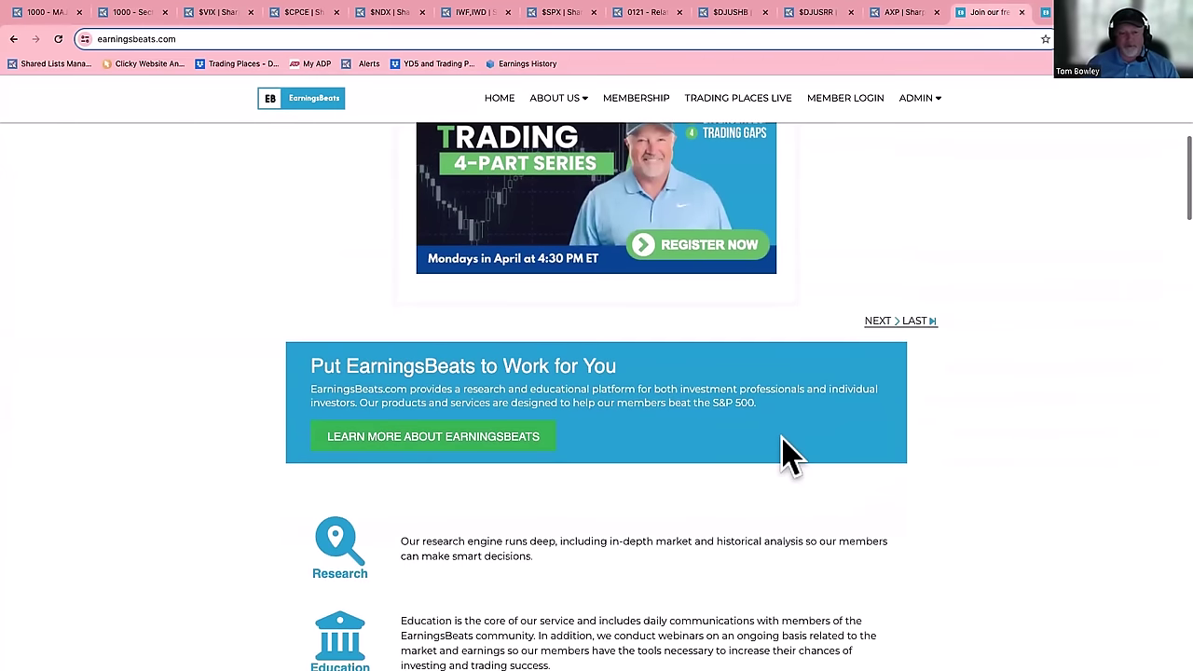
scroll(785, 457, "down", 5)
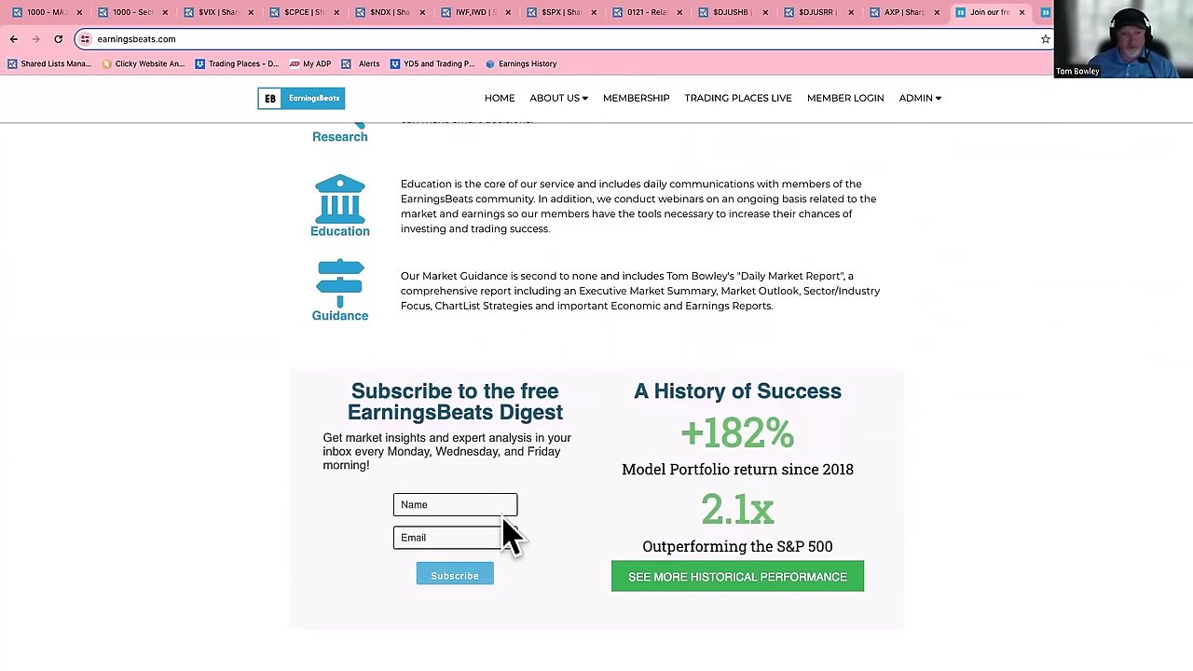
scroll(539, 429, "up", 3)
scroll(539, 429, "up", 10)
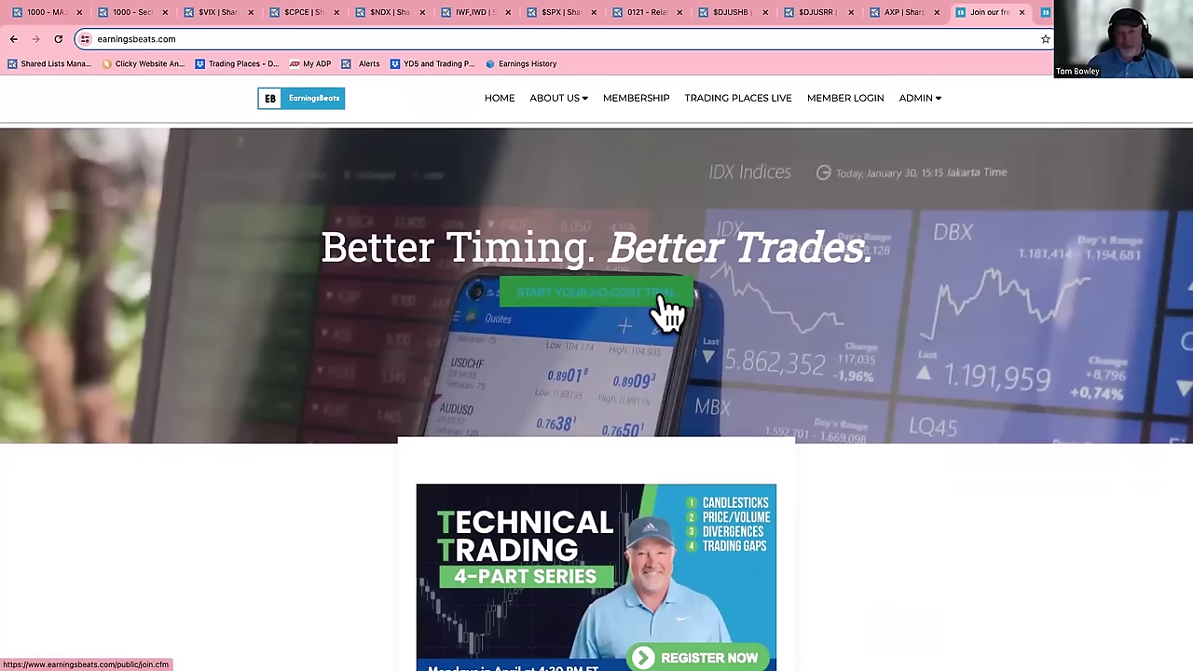
- Enter the EarningsBeats Member Portal and find the Stocks member resources
left_click(1066, 12)
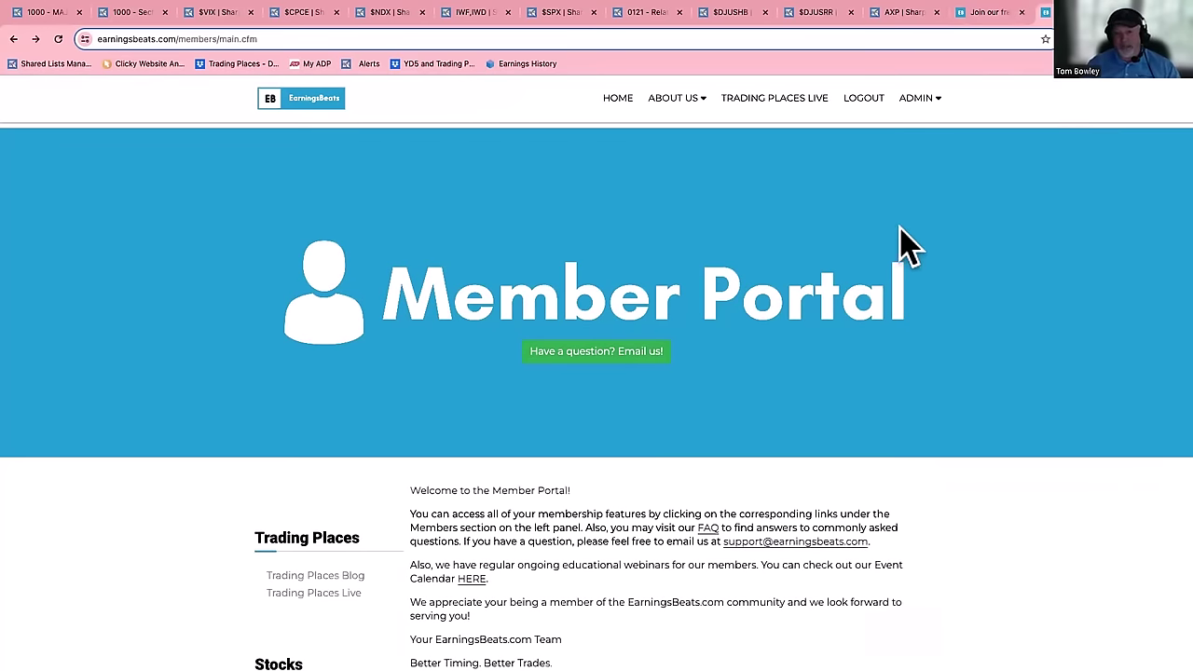
scroll(839, 289, "down", 1)
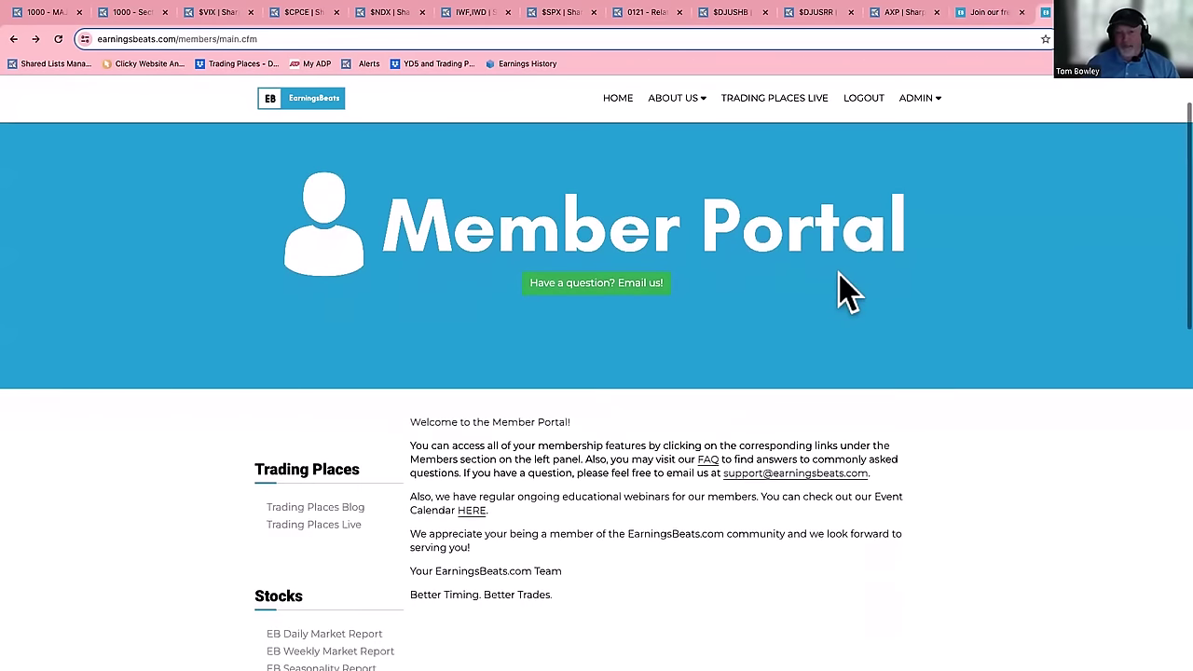
scroll(839, 294, "down", 5)
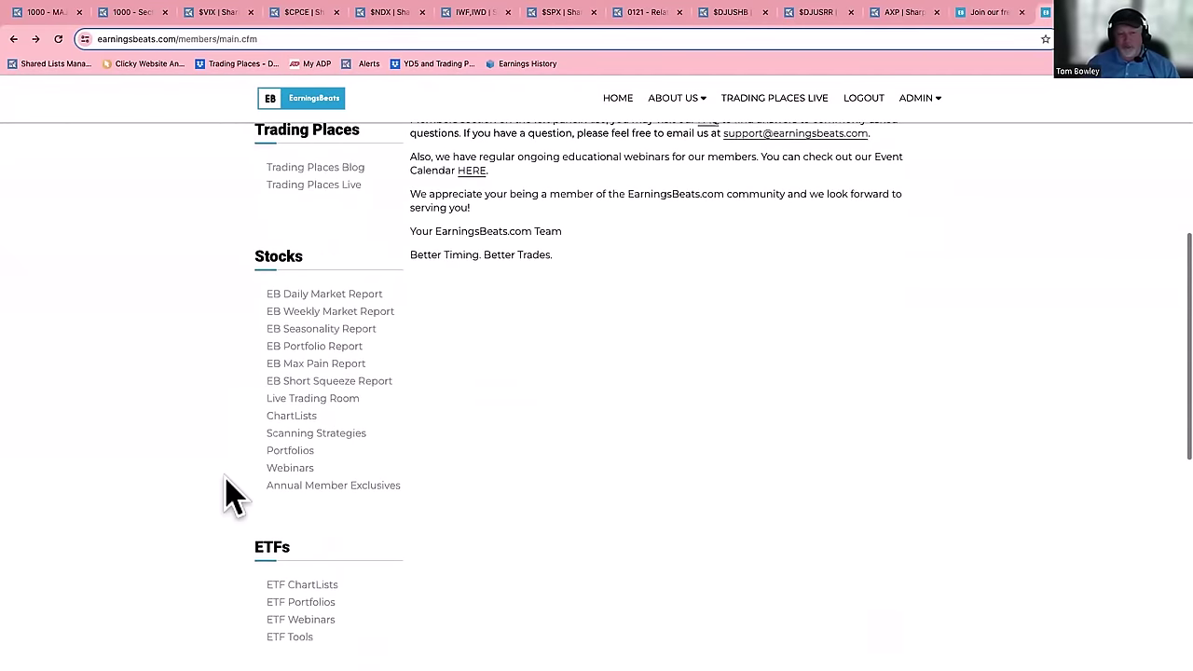
- From the ChartLists page, copy the Wednesday-Thursday password and open the 4/24-4/25 upcoming earnings list
left_click(293, 419)
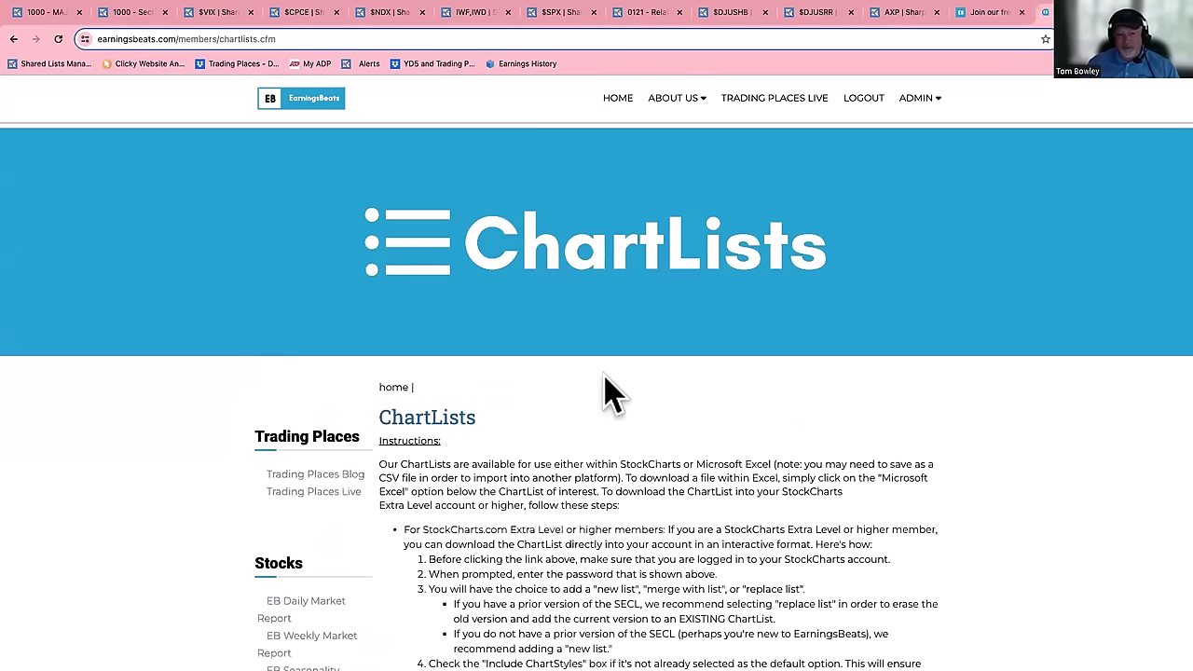
scroll(604, 382, "down", 6)
scroll(606, 387, "down", 15)
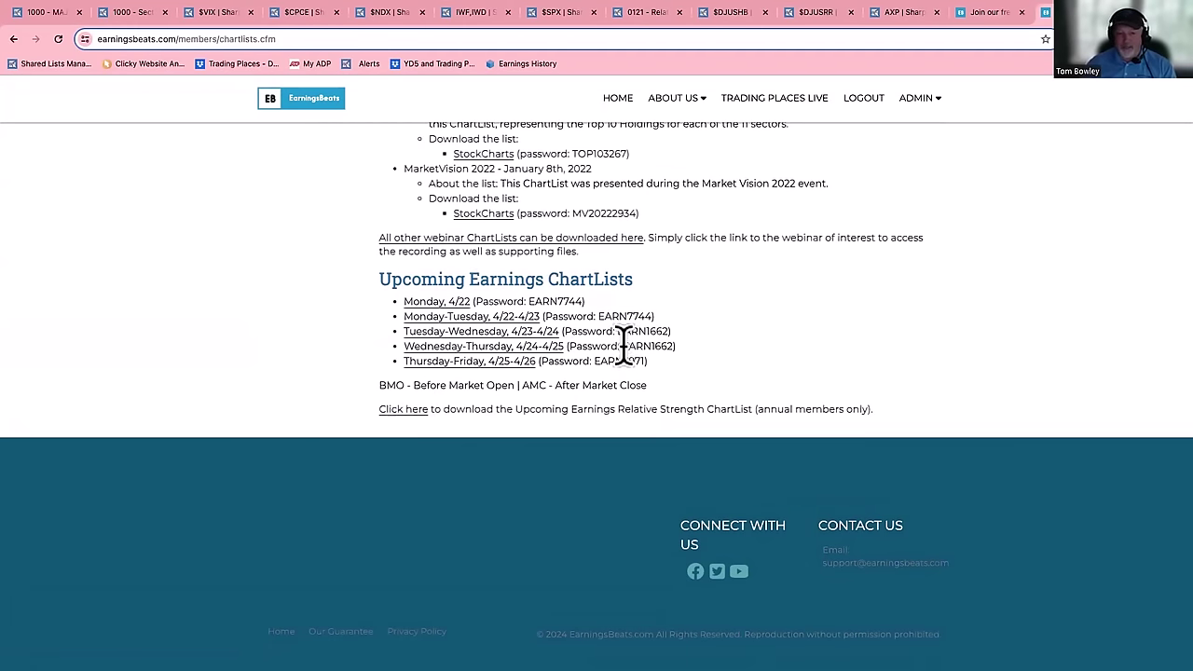
left_click_drag(622, 347, 673, 347)
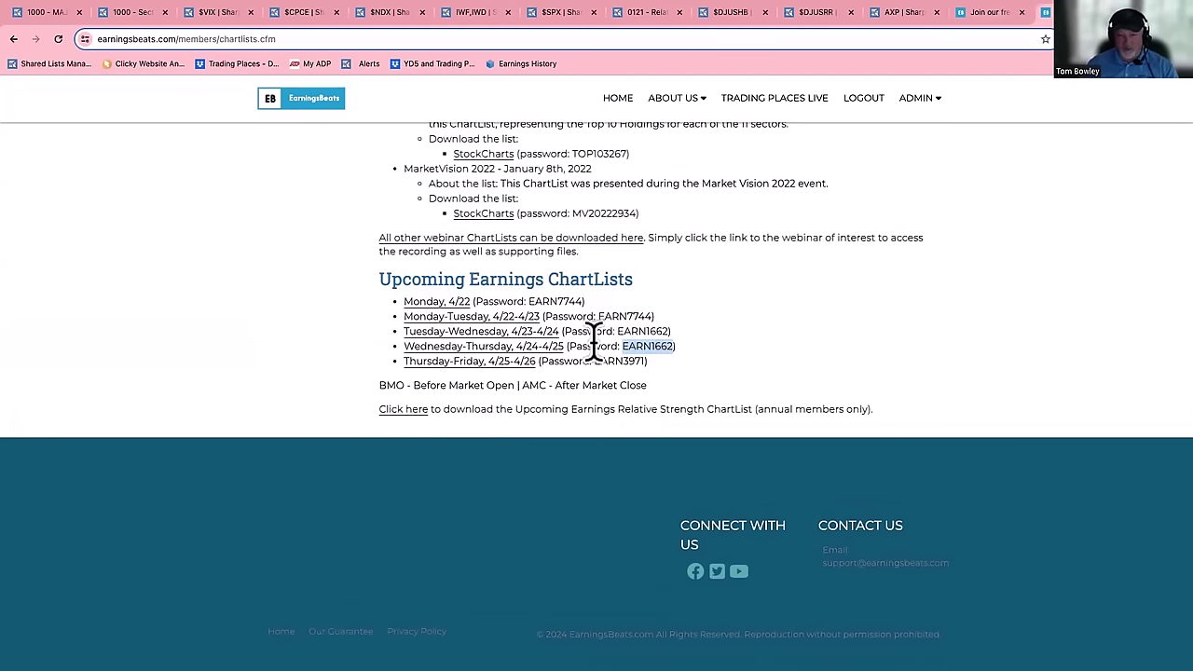
left_click(512, 345)
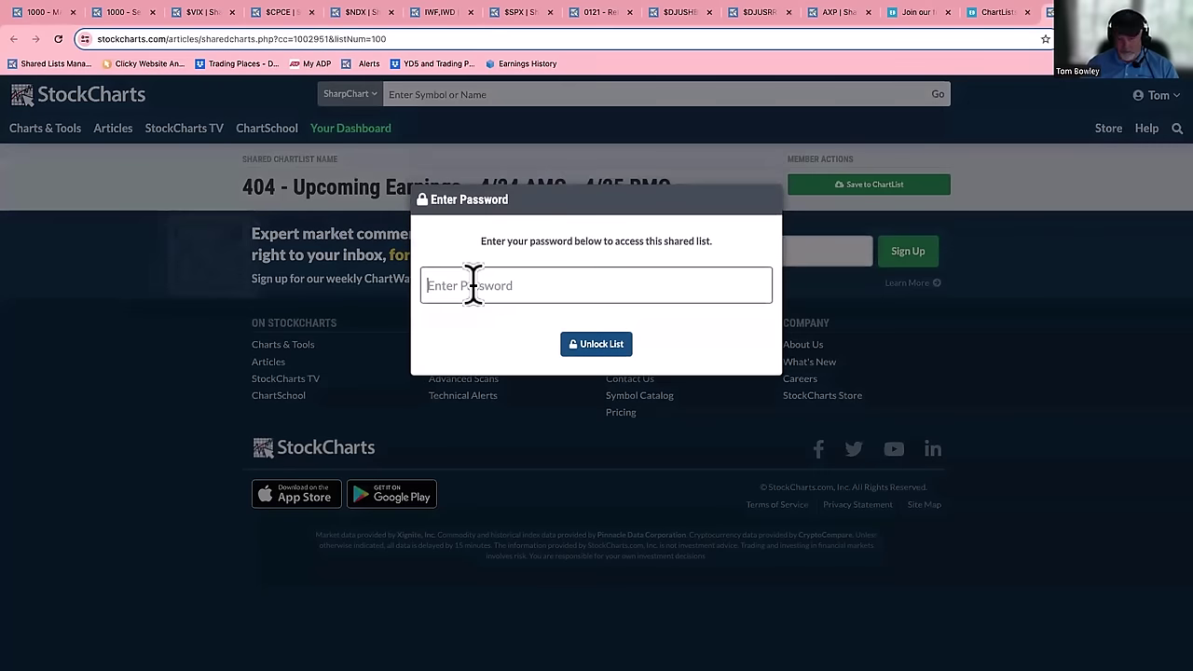
- Unlock the shared '404 - Upcoming Earnings - 4/24 AMC - 4/25 BMO' list with the pasted password and start Save to ChartList
left_click(473, 285)
key("ctrl+v")
left_click(600, 343)
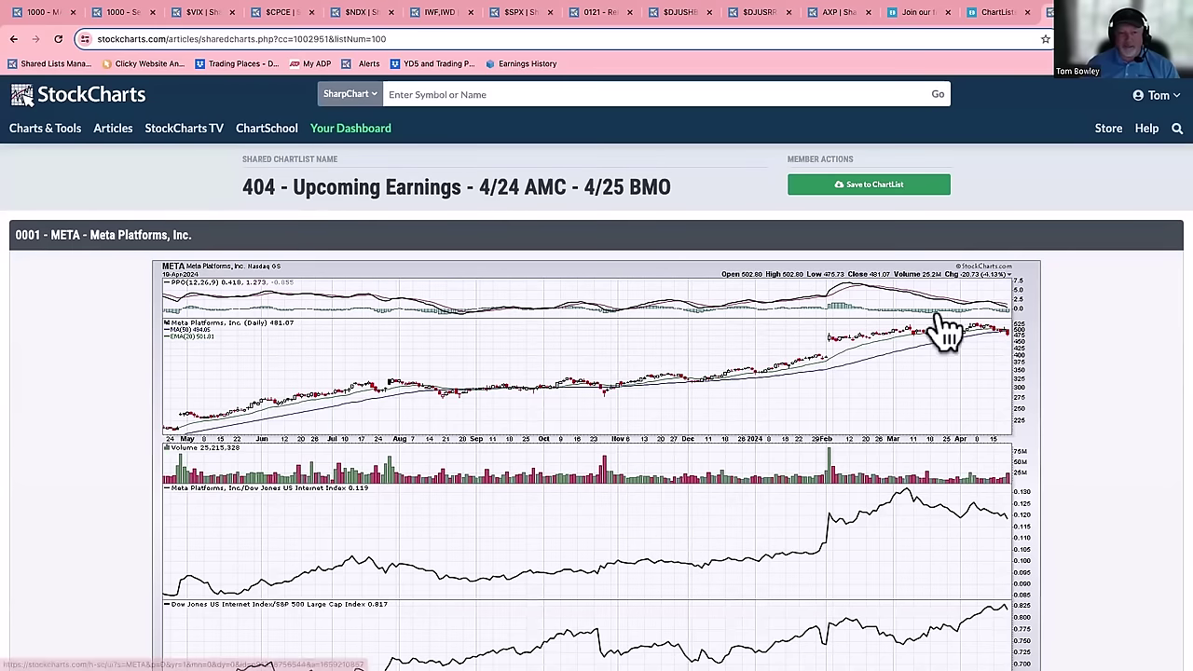
left_click(876, 184)
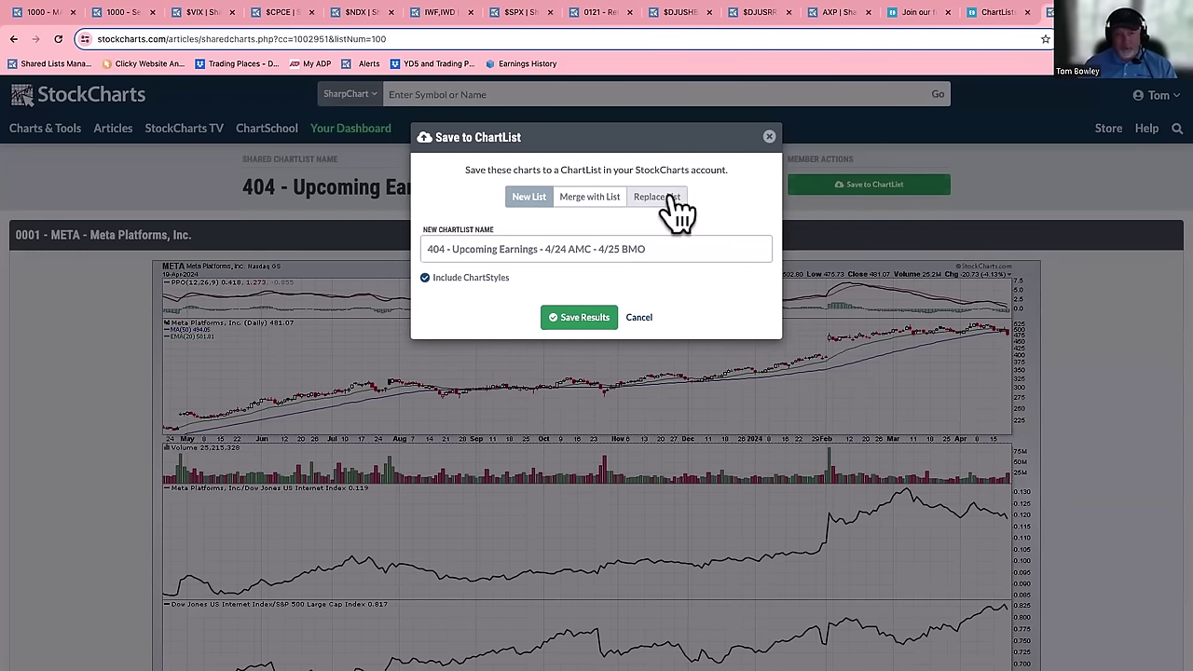
- Save the charts as a new ChartList, prefixing its name with 'TEST 1 - ' and keeping ChartStyles included
left_click(669, 200)
left_click(527, 199)
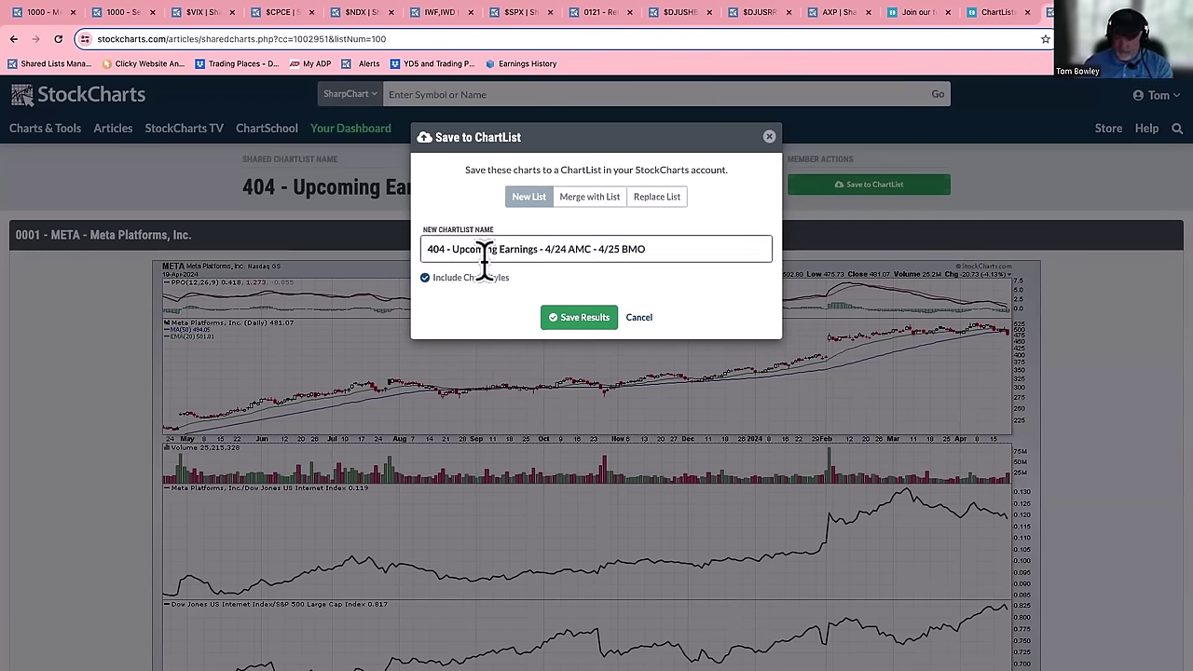
type("TEST ")
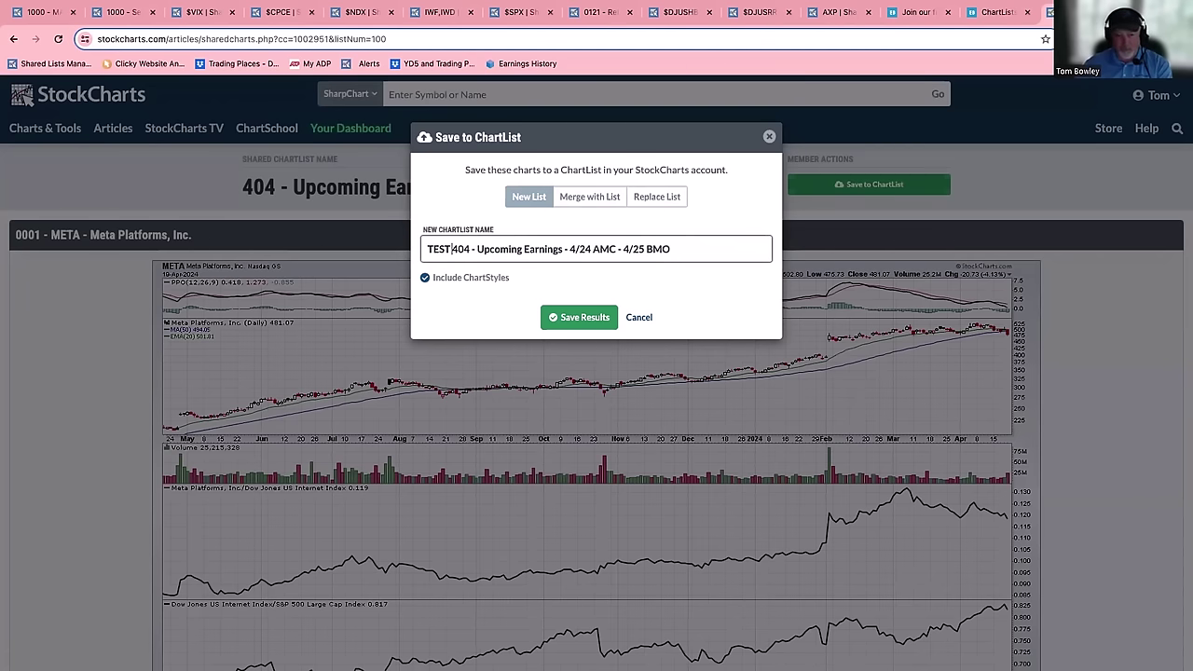
type("1 -")
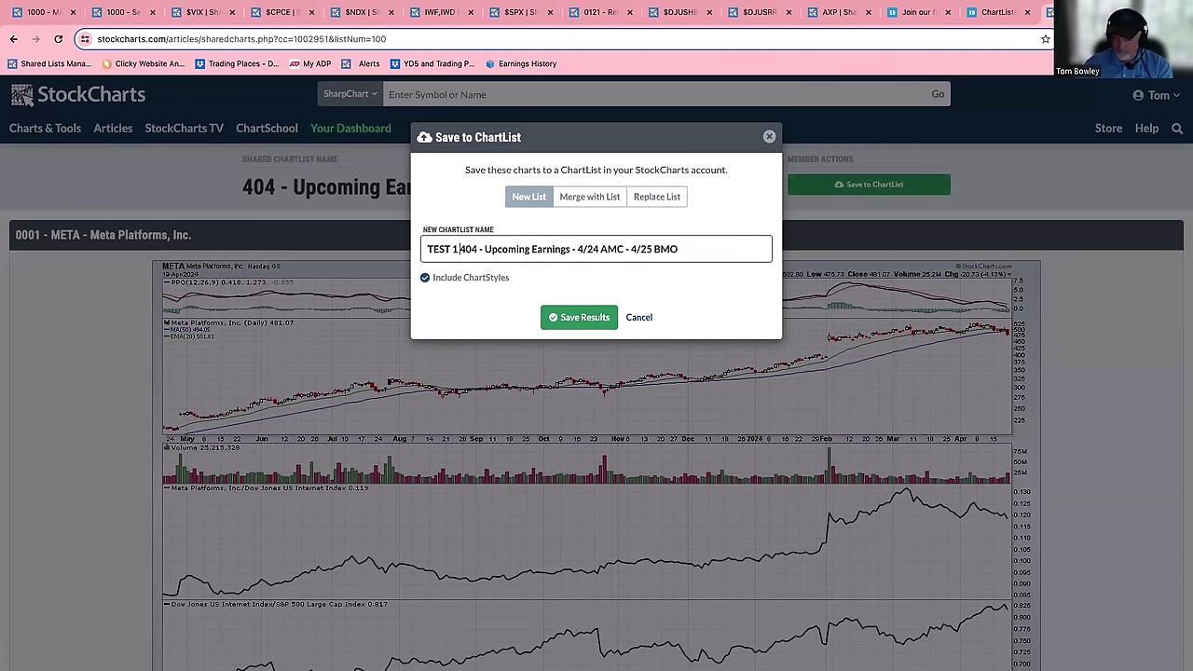
left_click(580, 317)
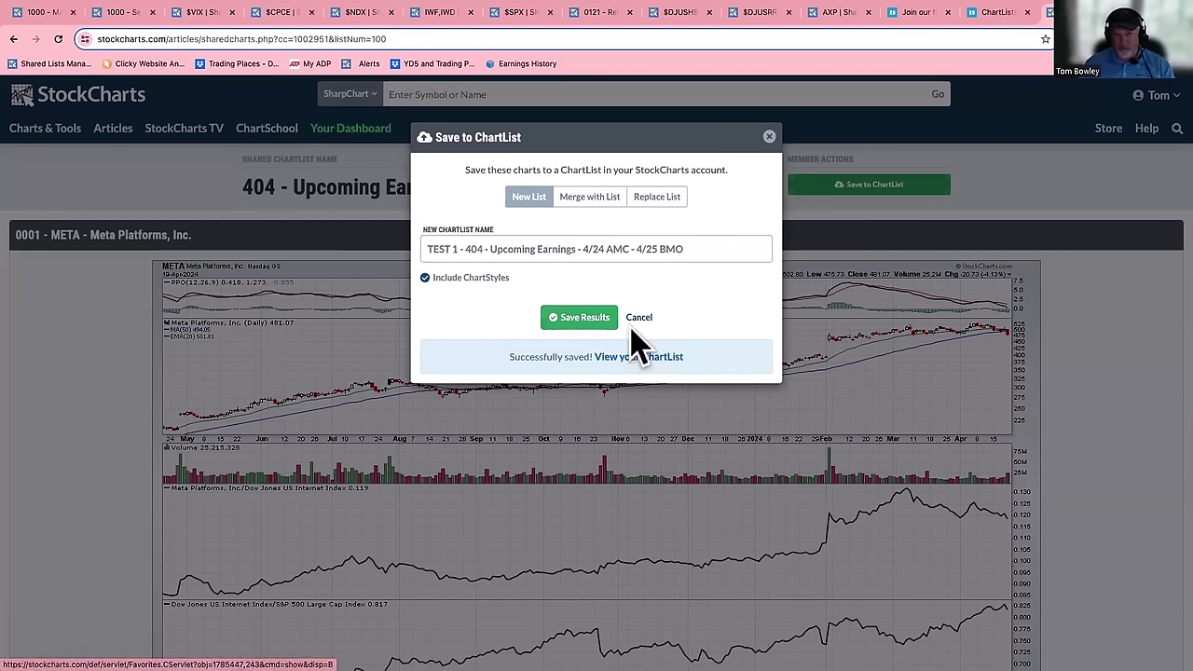
left_click(1004, 13)
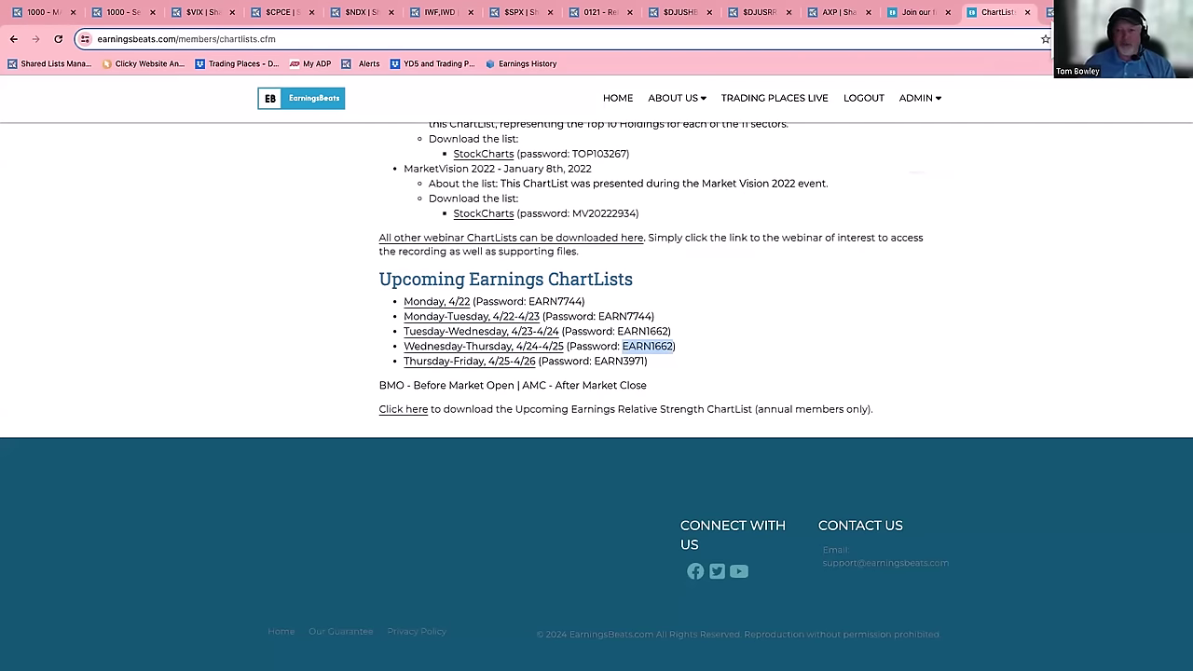
key("ctrl+Tab")
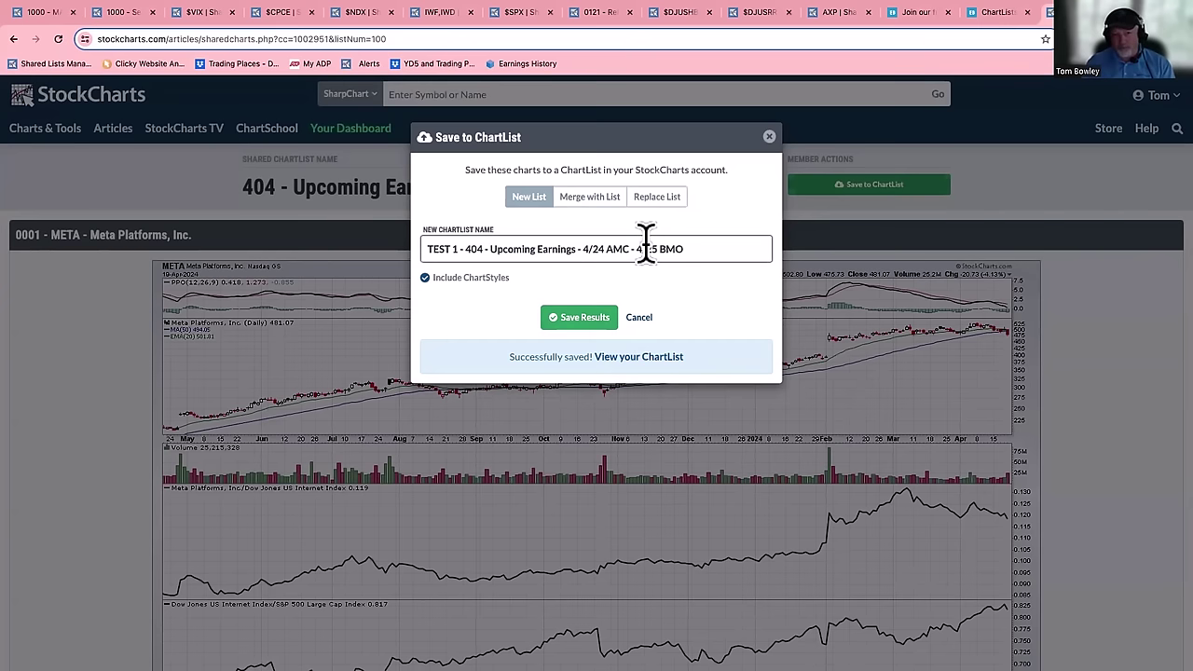
- Open the TEST 1 - 404 ChartList in Summary view, sorted by % CHG ascending so IART (-9.33%) leads
left_click(633, 356)
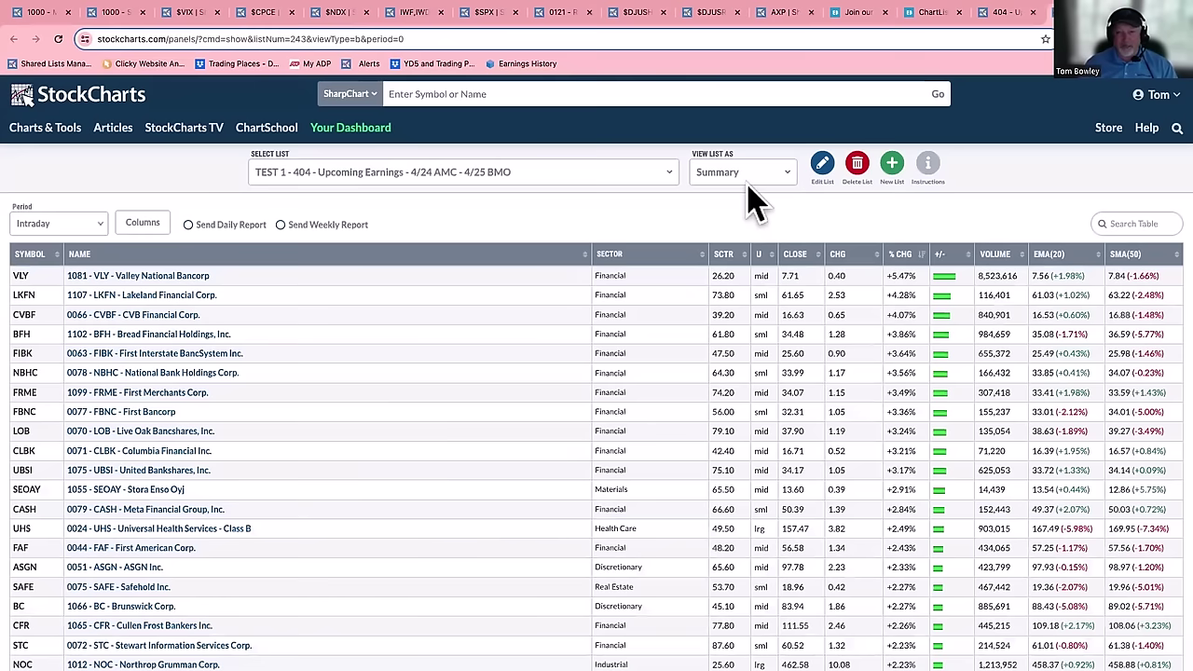
left_click(744, 182)
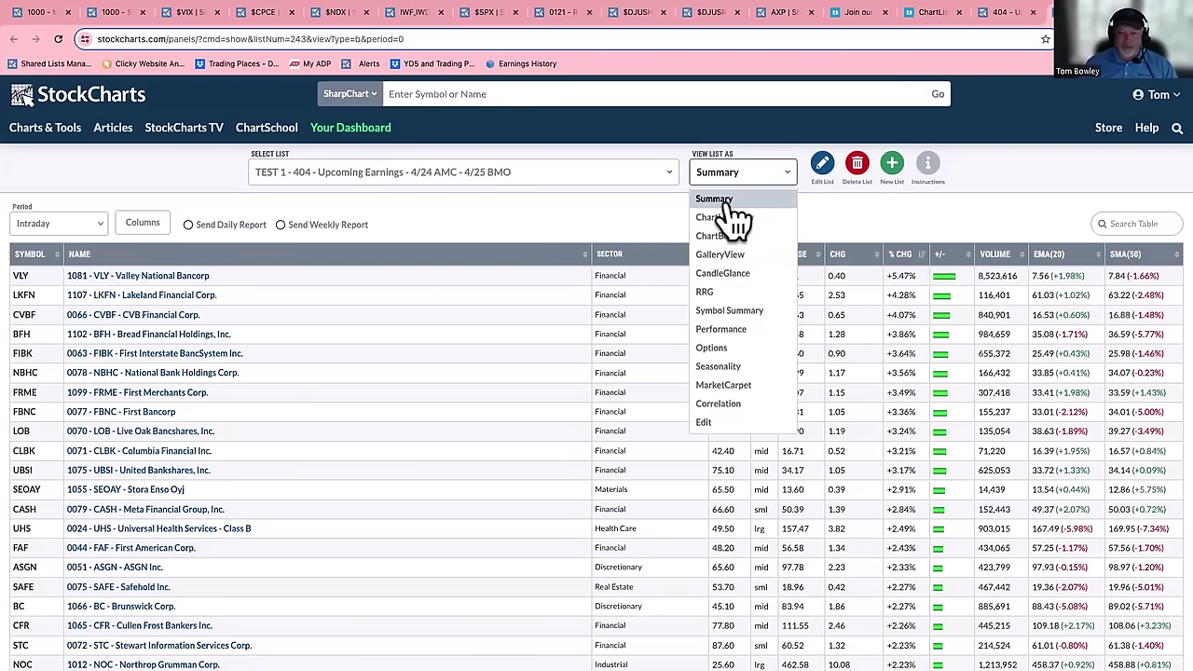
left_click(720, 198)
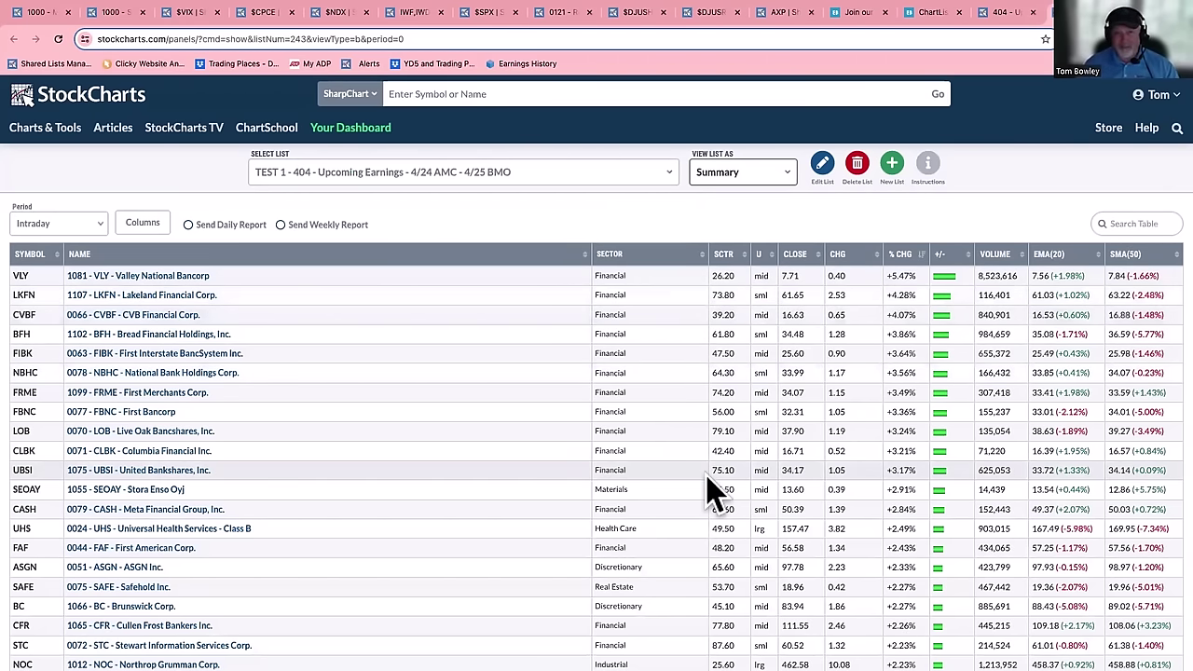
scroll(714, 492, "down", 3)
scroll(753, 439, "up", 3)
left_click(909, 252)
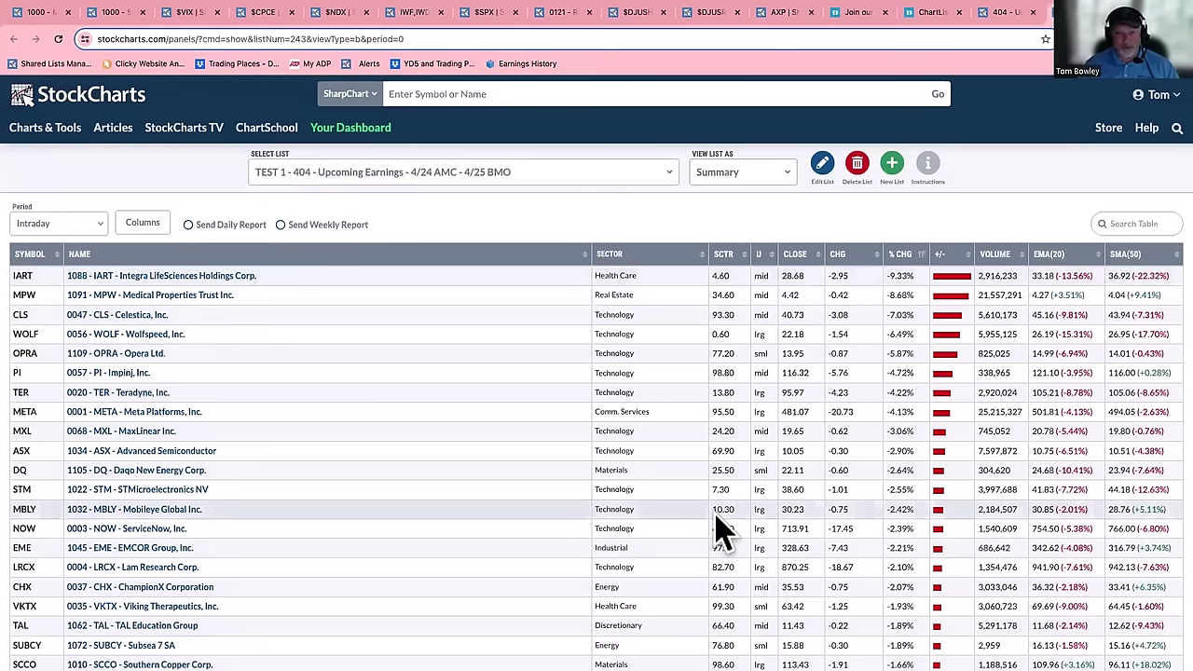
- Switch the TEST 1 - 404 list to Edit view, showing all 191 saved charts
left_click(744, 174)
left_click(710, 420)
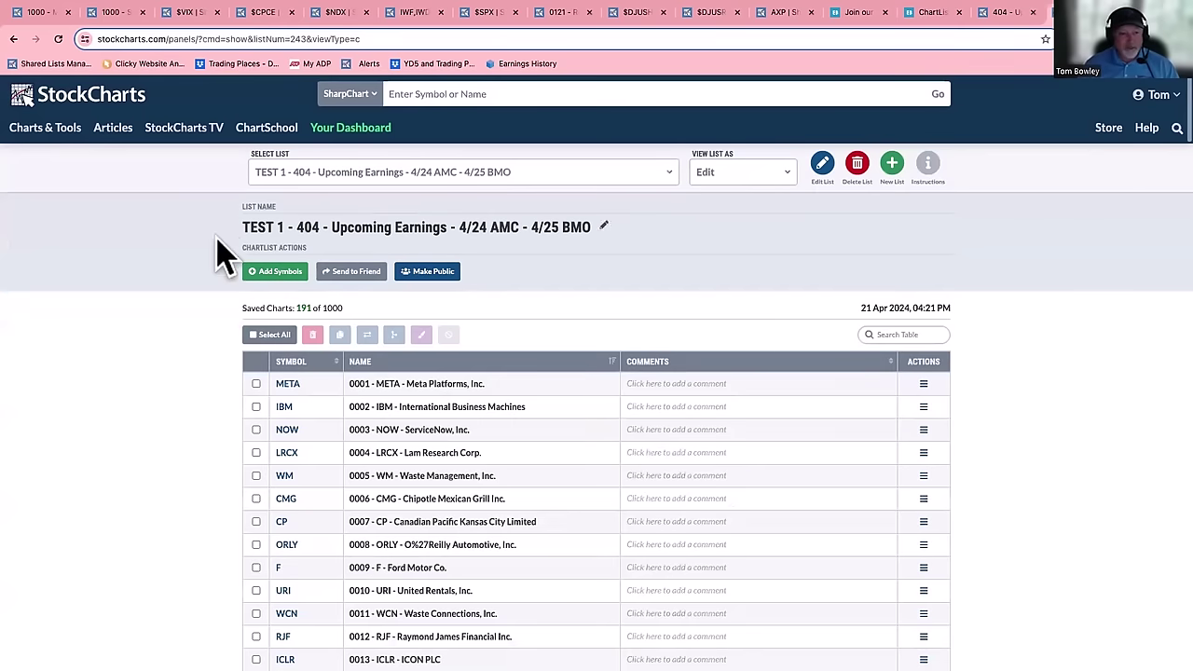